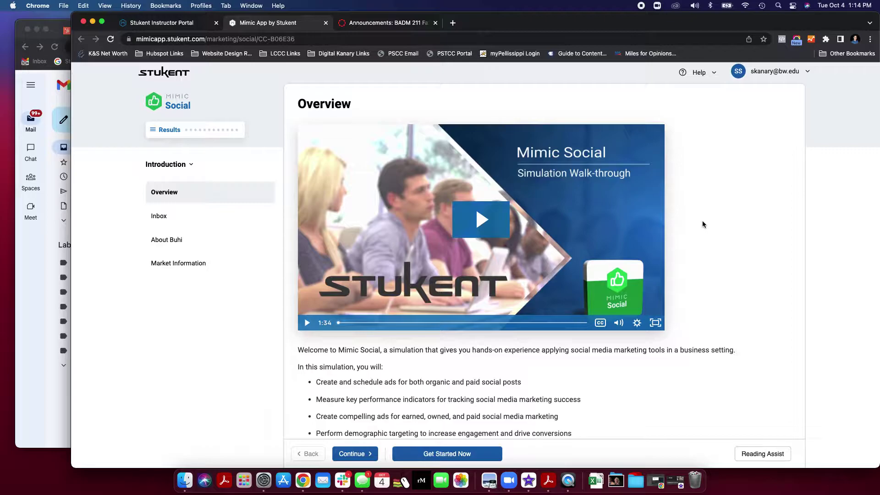
Play the Overview walk-through video, skip ahead, pause it near 0:02 and check its settings.
click(500, 229)
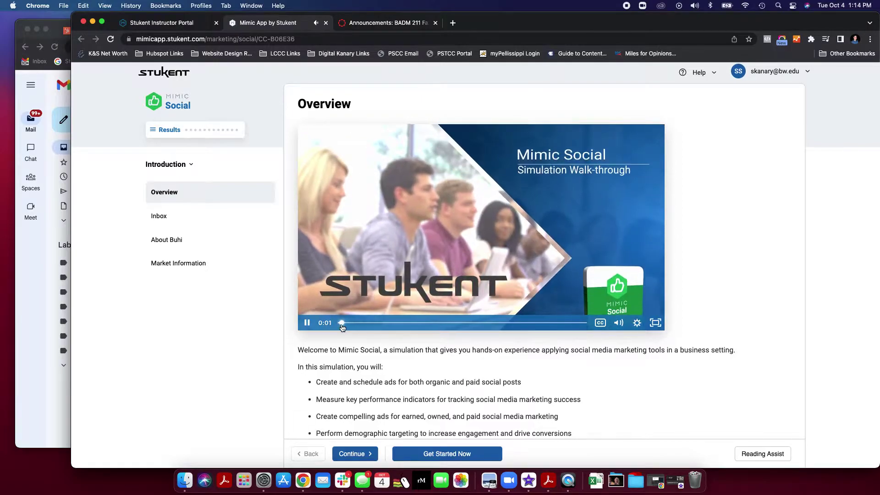
mouse_move(344, 326)
mouse_down()
mouse_move(518, 340)
mouse_move(340, 326)
mouse_up()
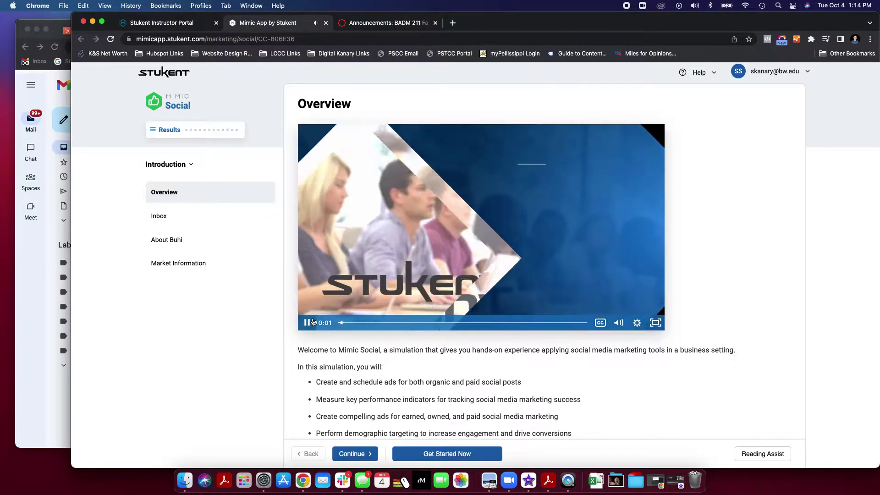
click(311, 322)
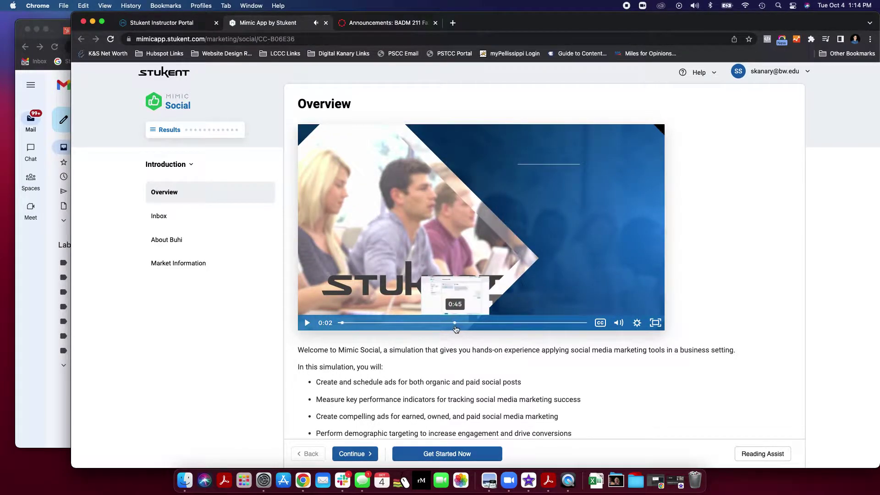
scroll(527, 327, down, 1)
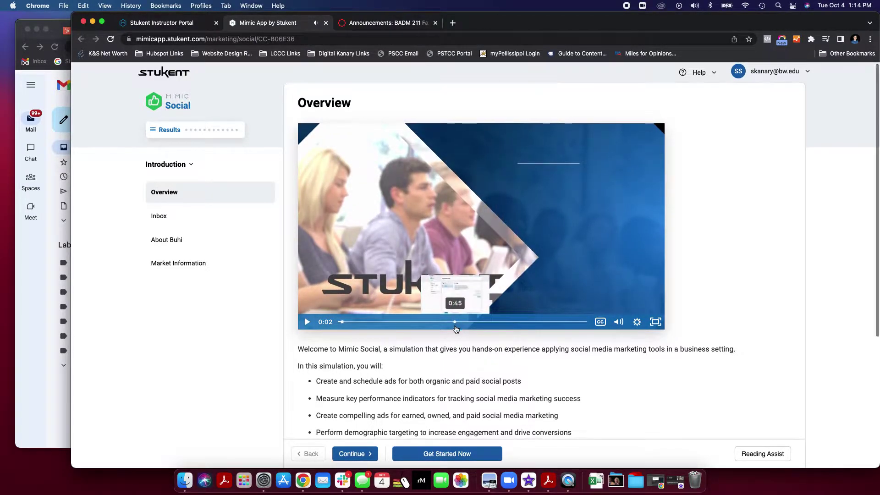
click(637, 322)
mouse_move(615, 328)
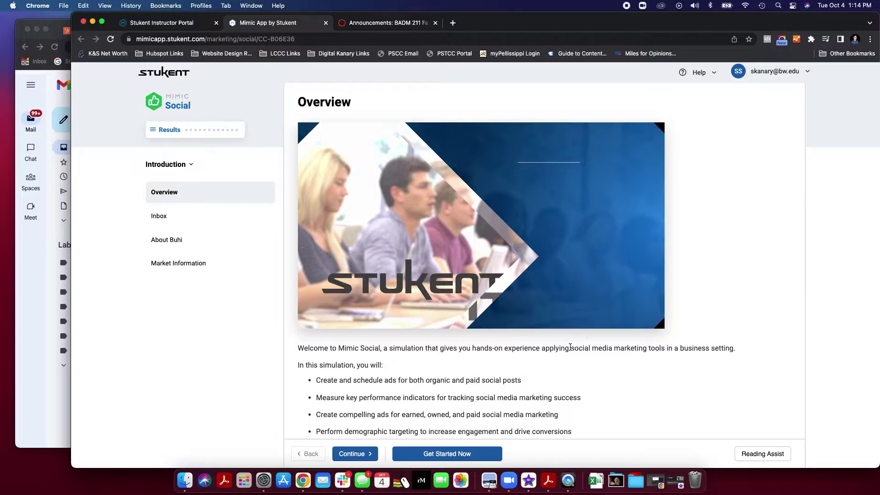
scroll(570, 347, down, 5)
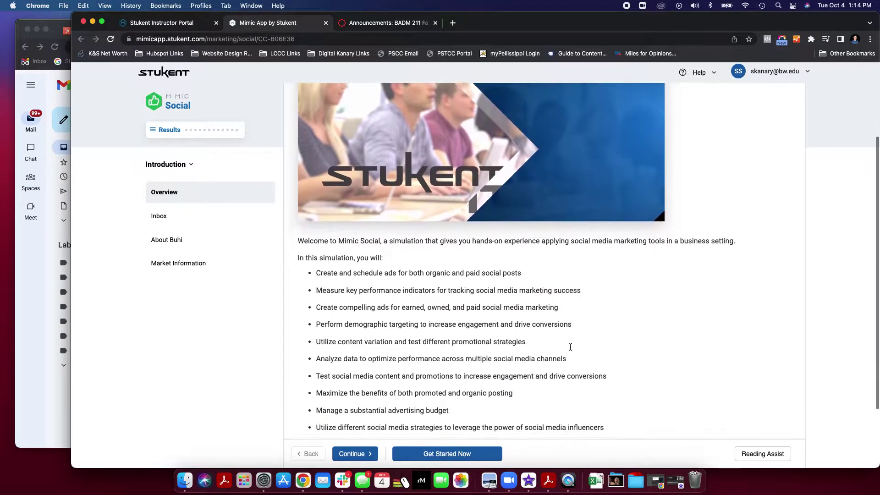
scroll(568, 346, down, 1)
scroll(334, 260, down, 1)
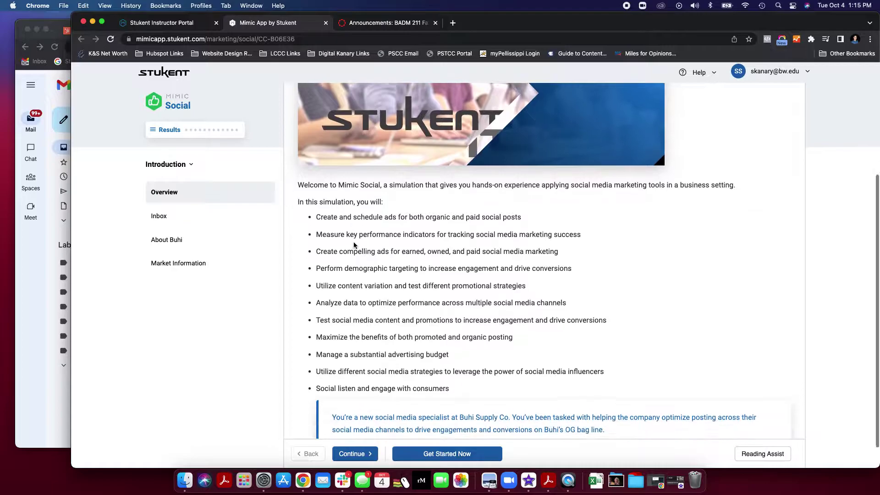
scroll(353, 245, down, 1)
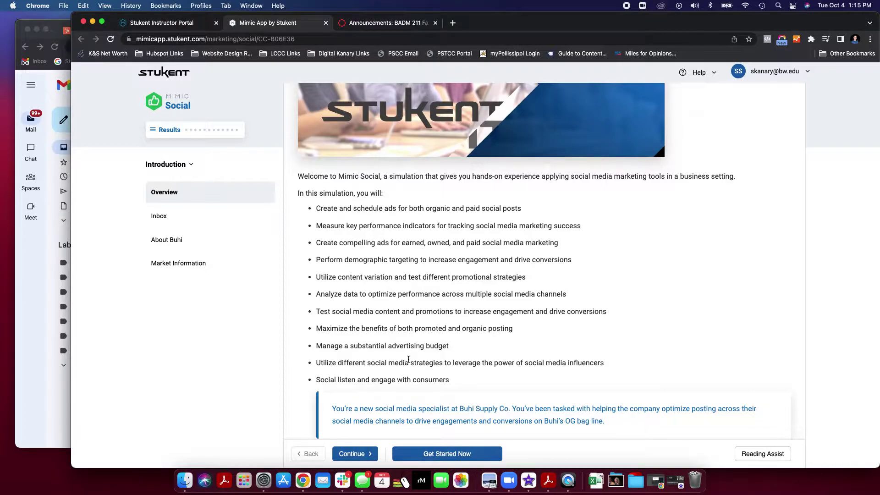
scroll(409, 360, down, 1)
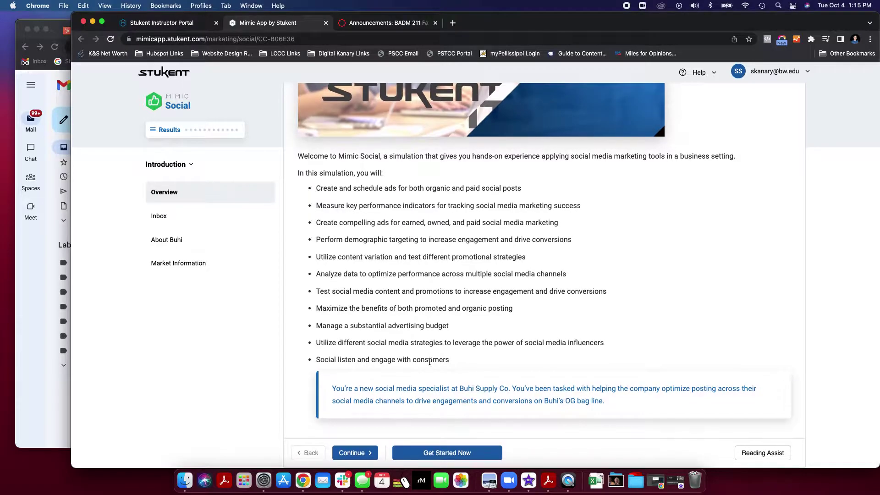
scroll(429, 362, up, 3)
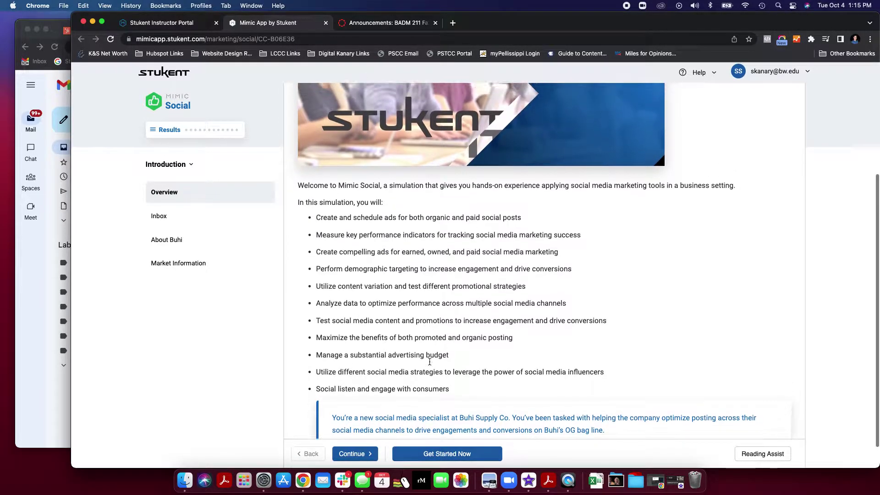
scroll(415, 352, down, 3)
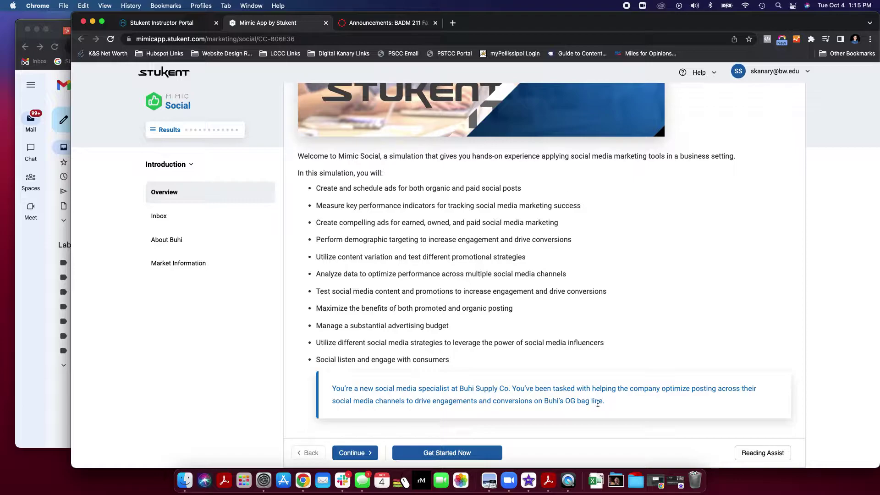
Go on to the Inbox and scroll through the Marketing VP's welcome email.
click(362, 453)
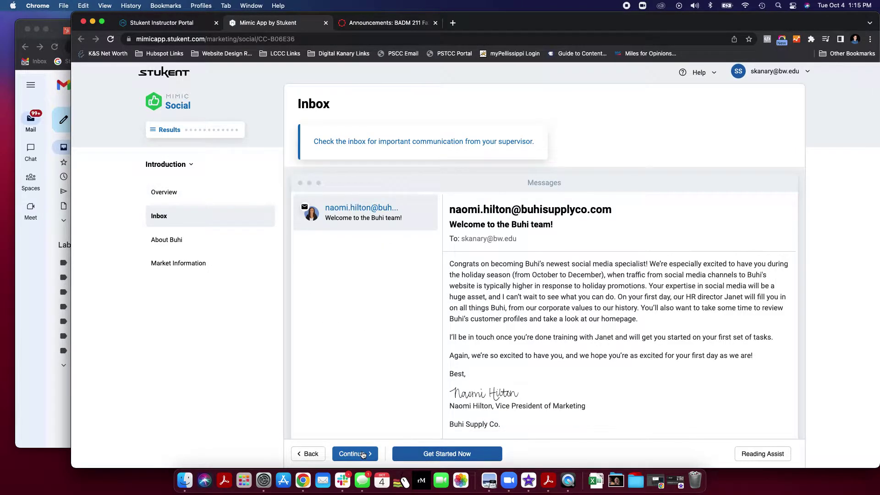
scroll(364, 381, down, 1)
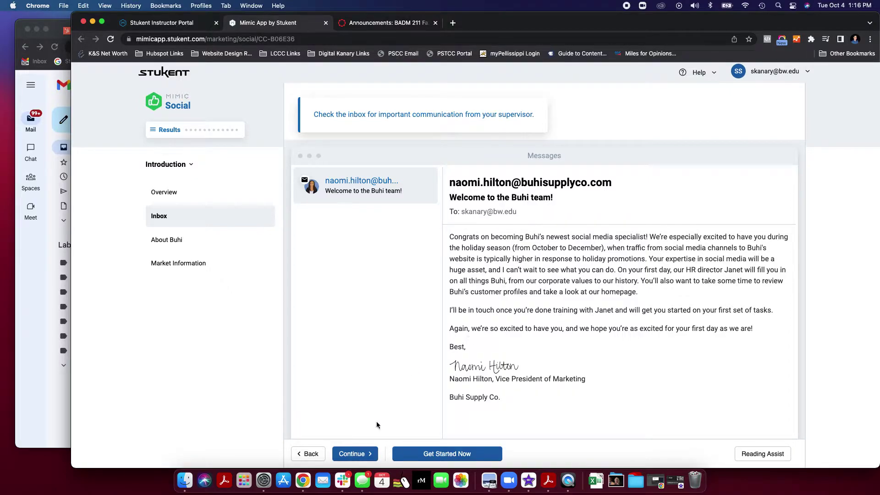
Open the About Buhi section and play, then pause, its video.
click(364, 454)
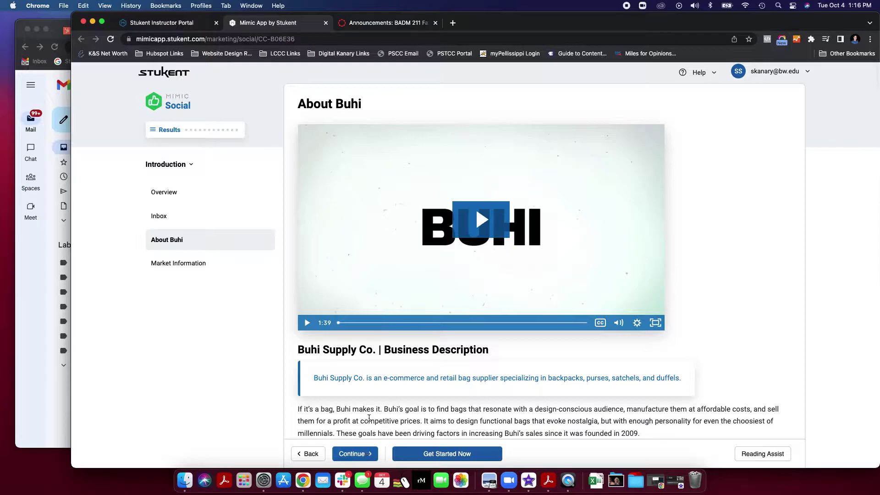
scroll(369, 416, down, 1)
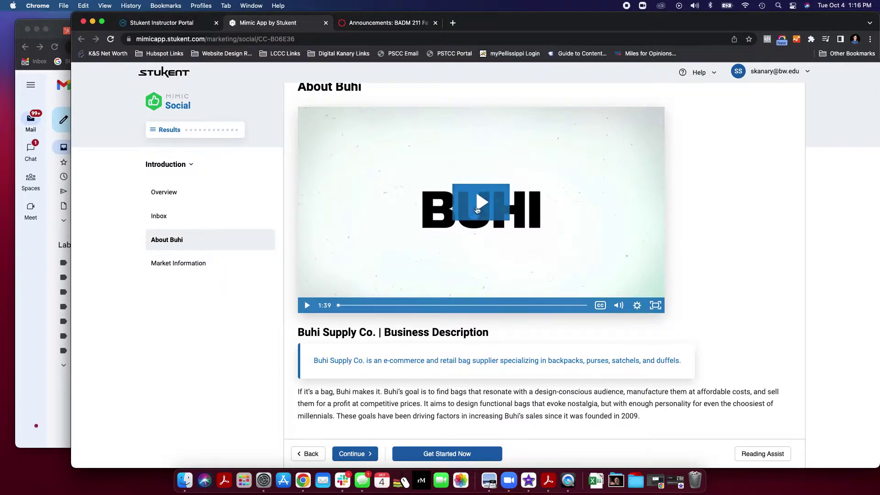
click(475, 206)
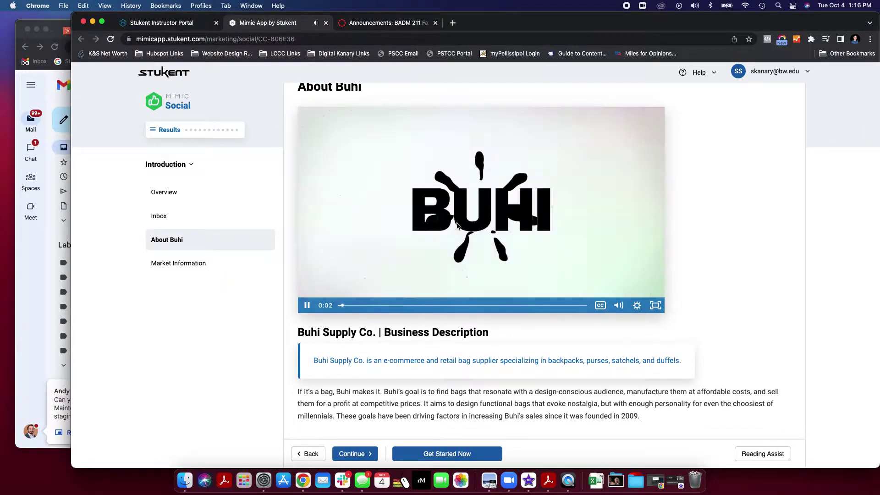
drag(646, 23, 623, 23)
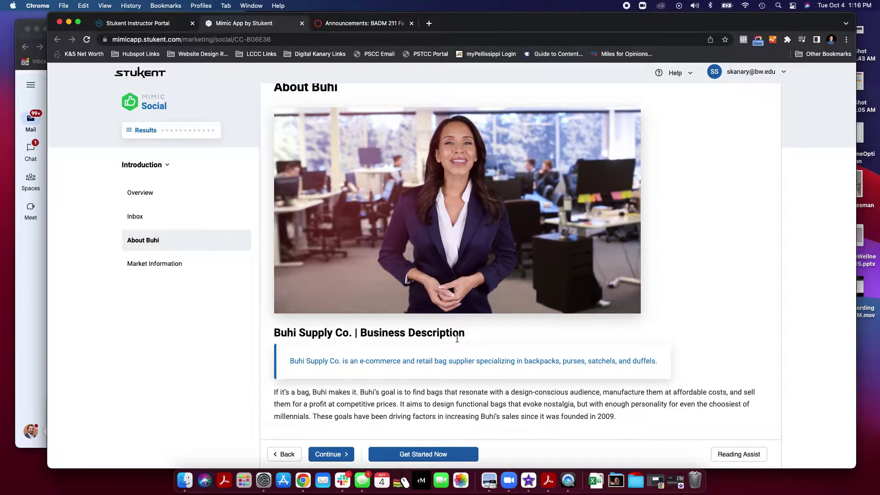
click(456, 276)
Highlight 'These goals' in the description, then continue to Market Information.
drag(313, 418, 353, 423)
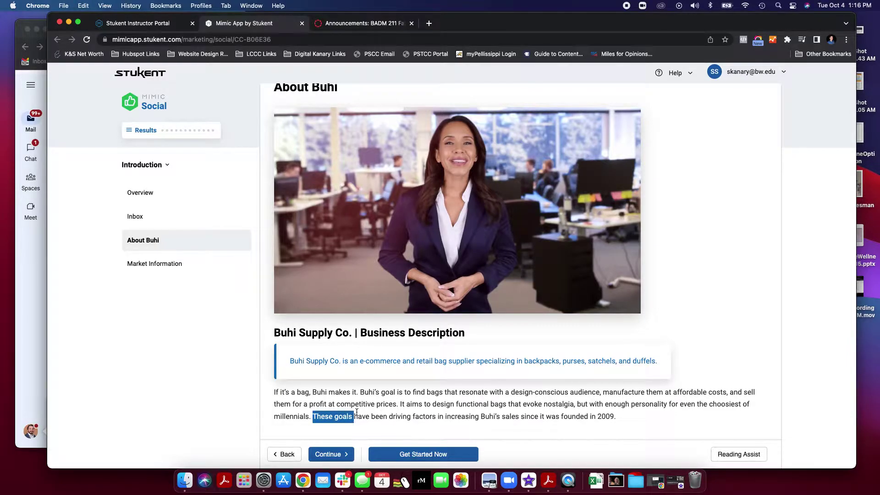
click(394, 401)
click(337, 454)
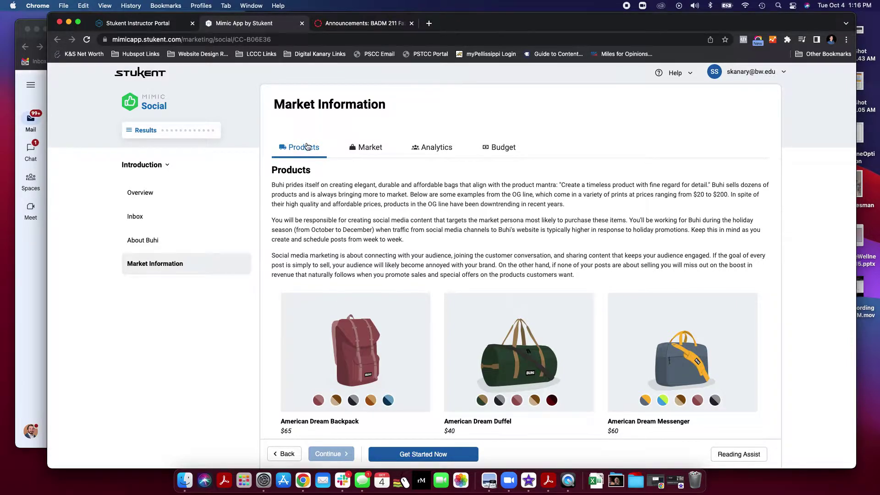
Click through the Raj, Sally, Sue, Tom, Kami and Mindy personas, returning to Energetic Jill.
click(362, 152)
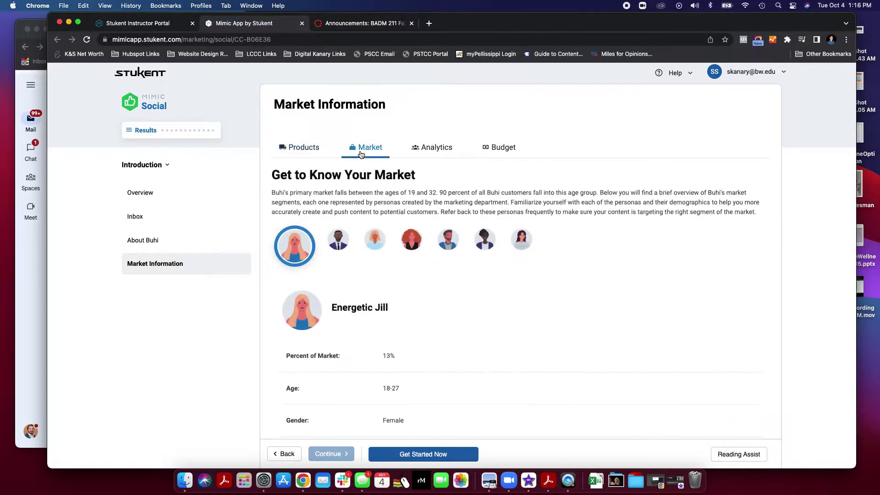
click(340, 235)
click(374, 240)
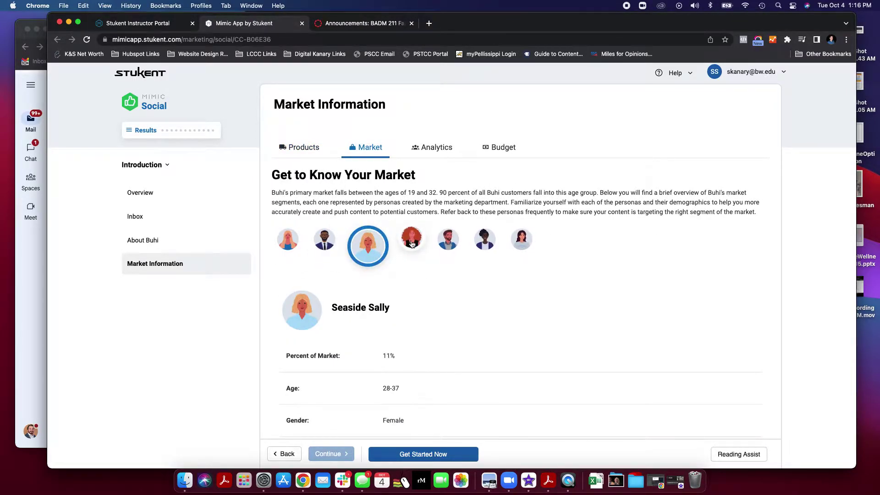
click(411, 243)
click(445, 247)
click(486, 240)
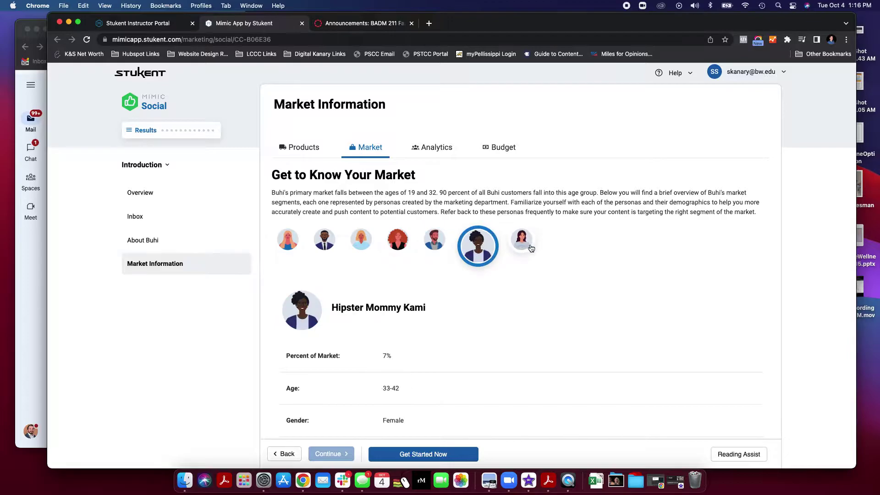
click(522, 242)
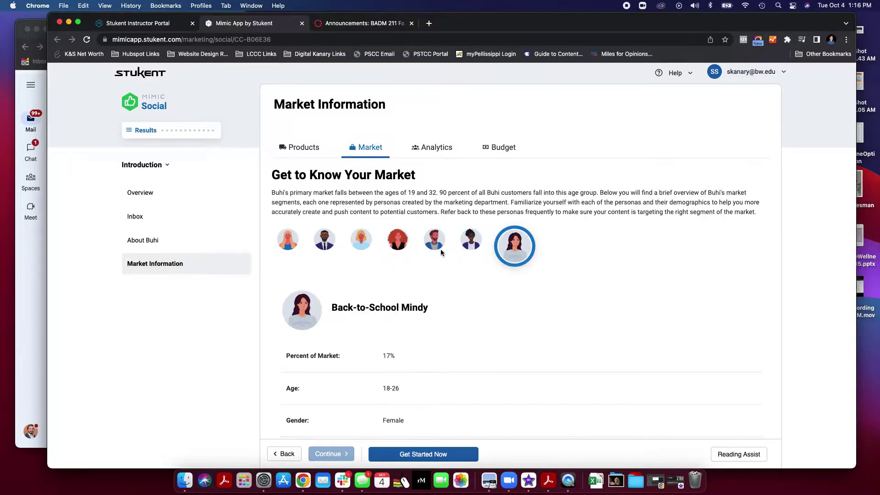
click(294, 246)
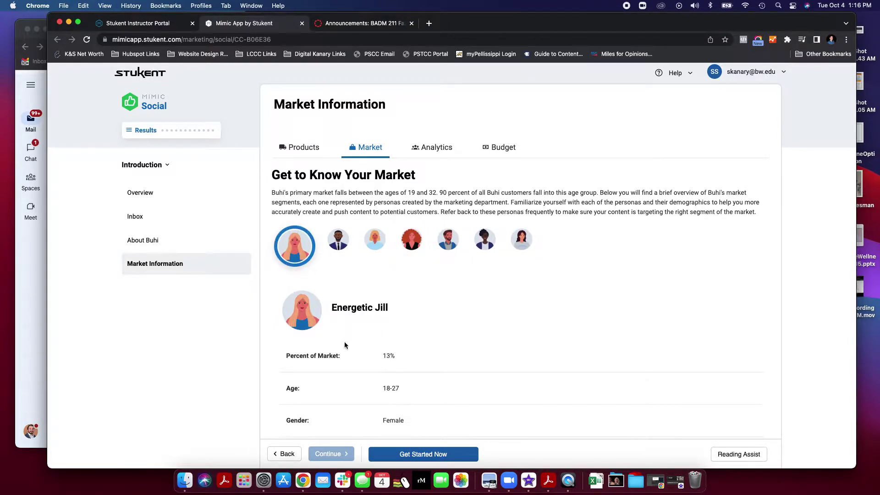
Review Jill's details: 13% market share, age 18-27, female, $20,000-$30,000 income, interests.
scroll(349, 282, down, 3)
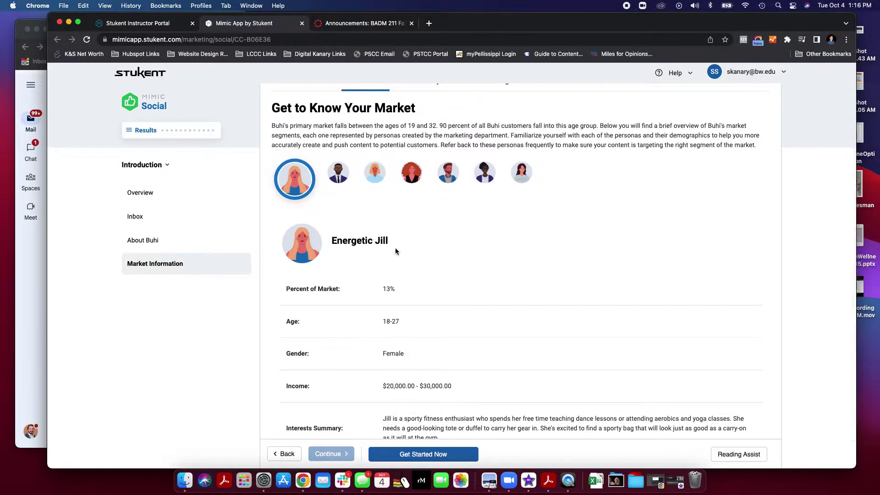
drag(395, 244, 334, 244)
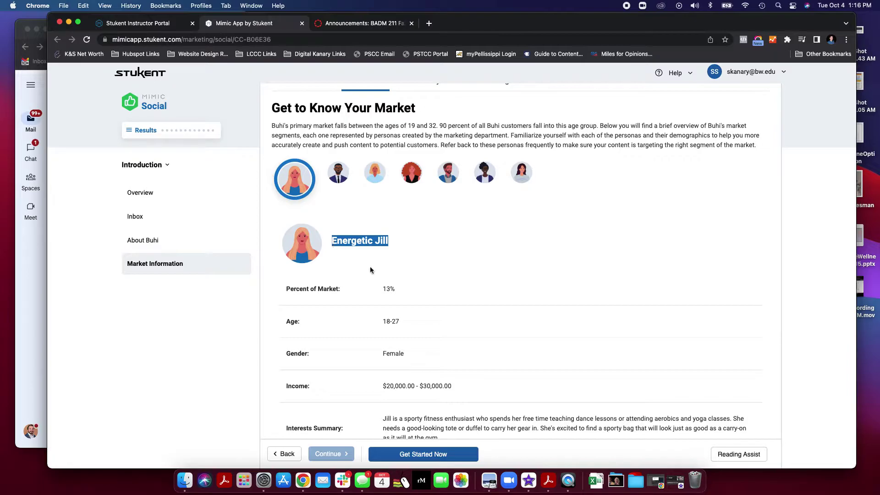
click(408, 293)
drag(385, 290, 384, 290)
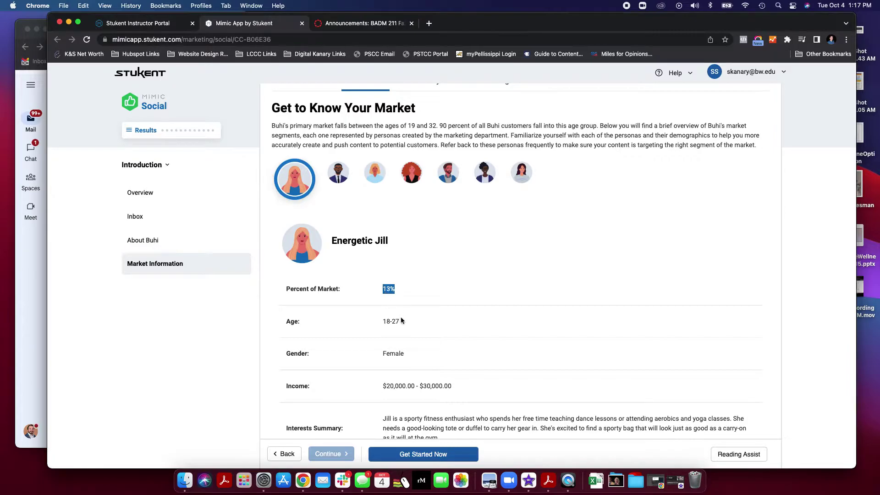
drag(401, 320, 369, 323)
drag(414, 352, 383, 352)
scroll(383, 352, down, 2)
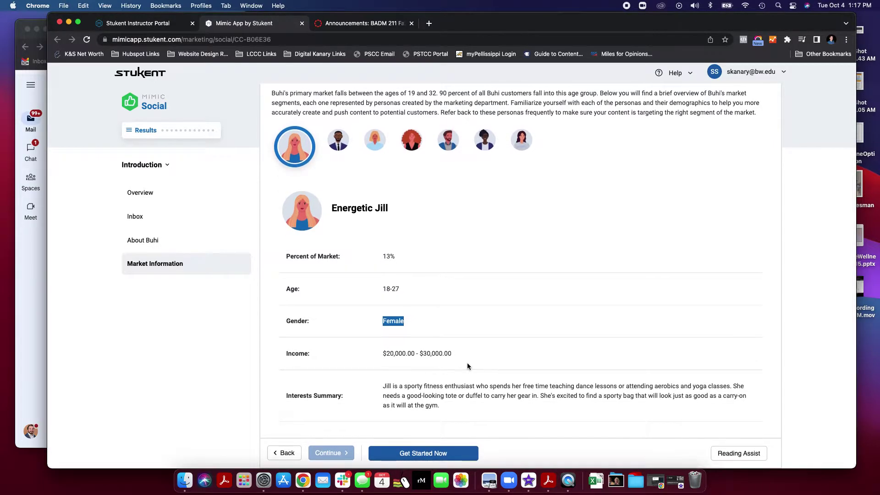
drag(453, 353, 383, 353)
click(443, 406)
drag(443, 405, 382, 386)
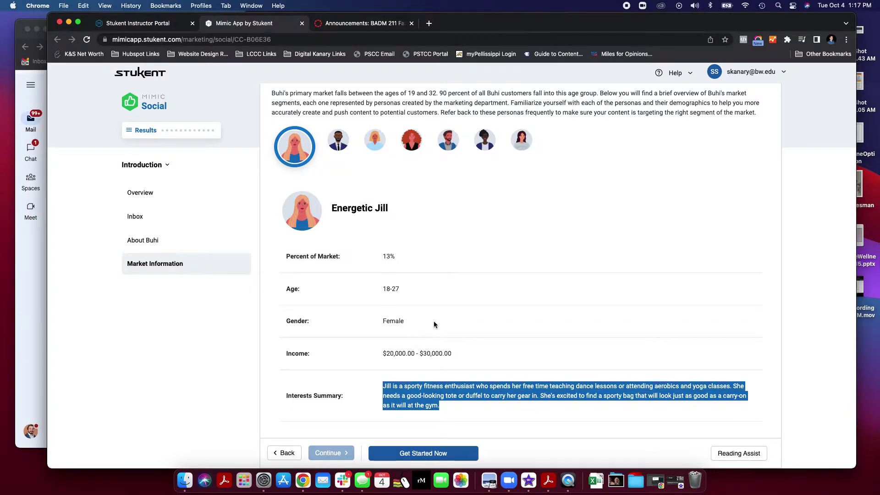
click(436, 299)
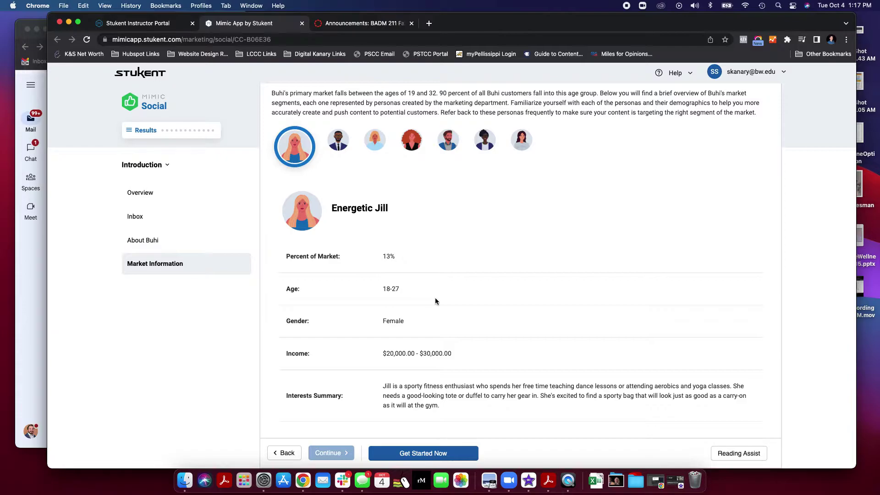
Click through the other six personas' demographics again, then show the Analytics tab.
scroll(435, 301, up, 3)
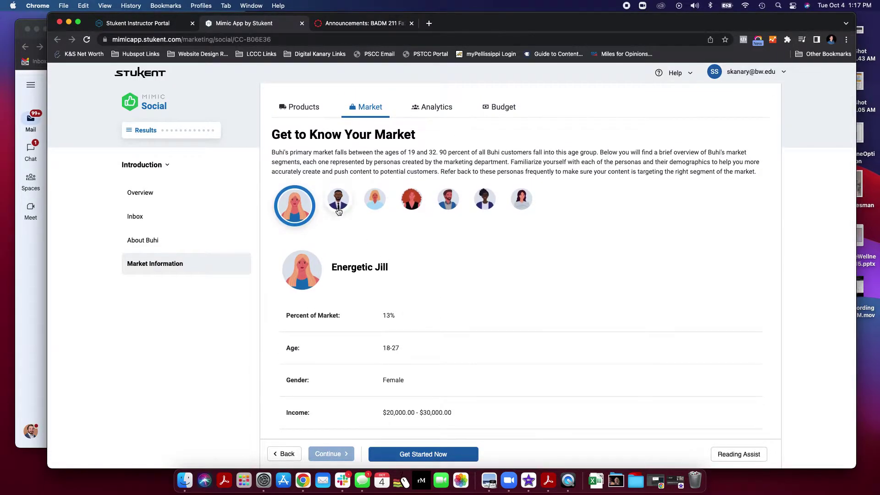
click(337, 207)
click(372, 207)
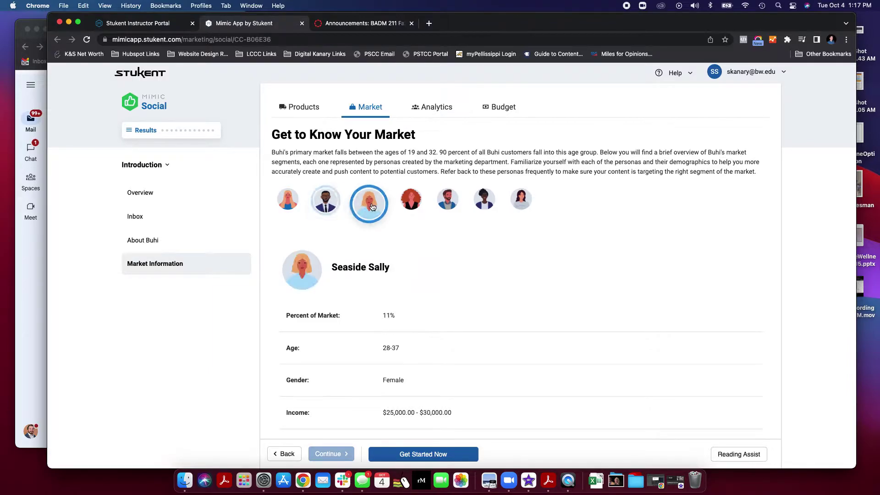
click(413, 207)
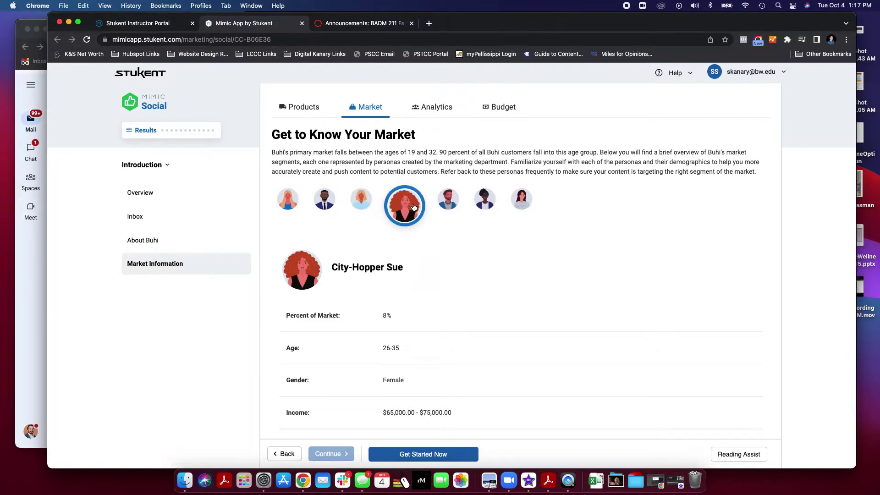
click(447, 208)
click(486, 210)
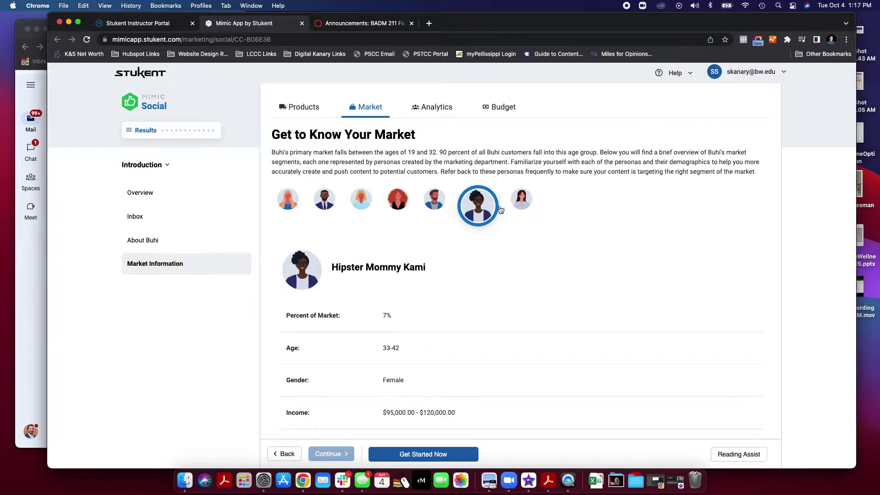
click(518, 206)
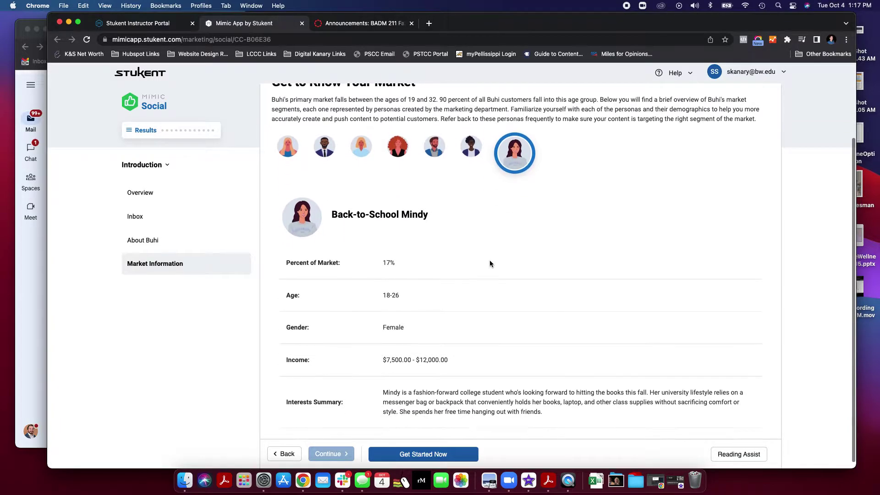
scroll(490, 264, up, 3)
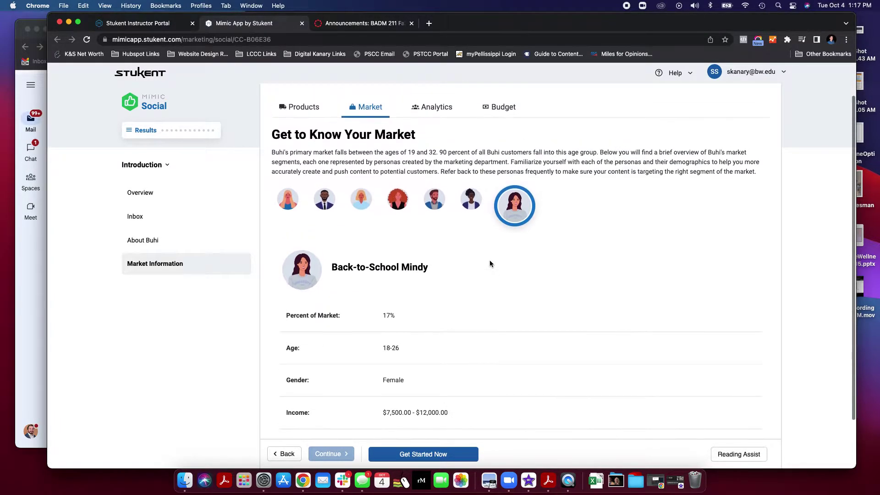
click(430, 110)
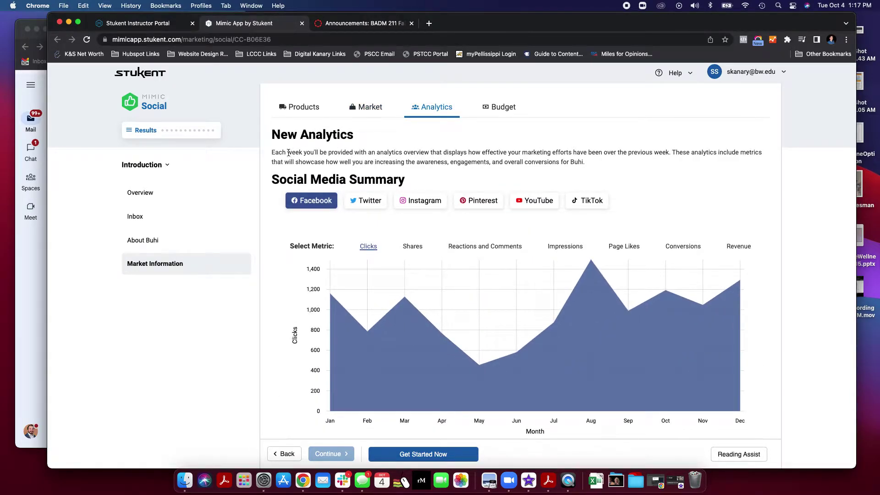
Chart Shares, Reactions and Comments, Impressions, Page Likes, then Conversions in the Social Media Summary.
drag(273, 153, 573, 168)
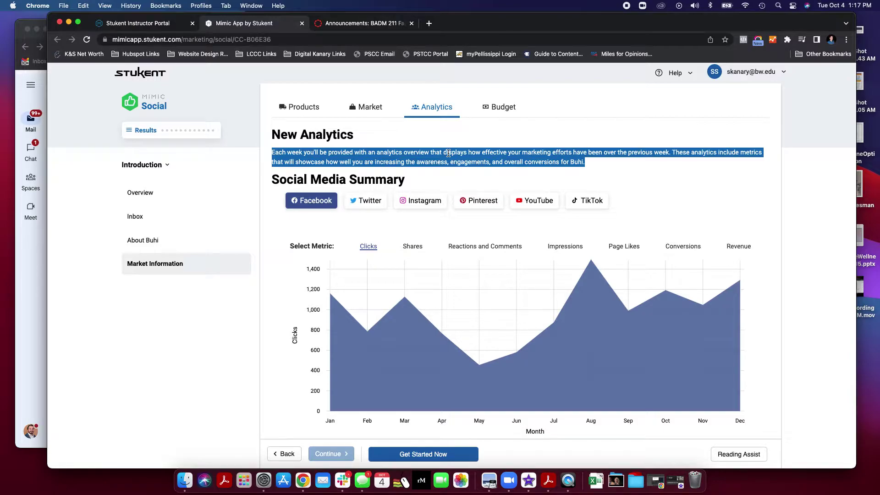
scroll(399, 167, down, 1)
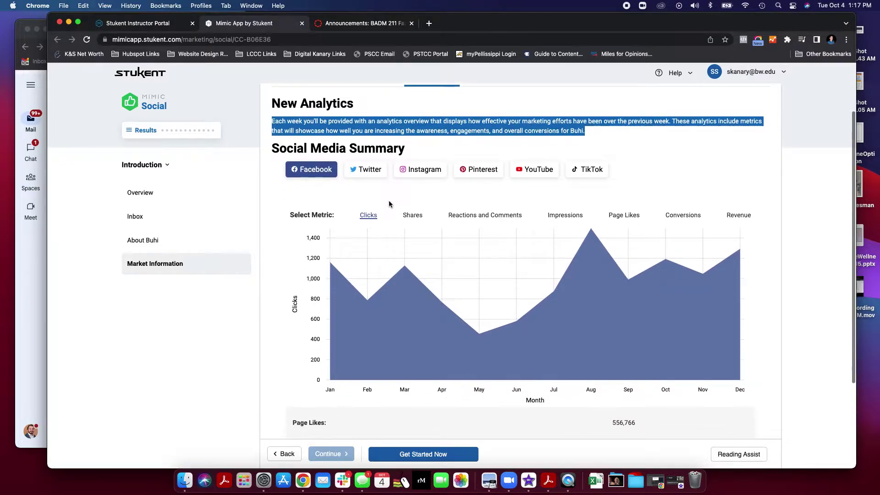
click(410, 216)
click(458, 217)
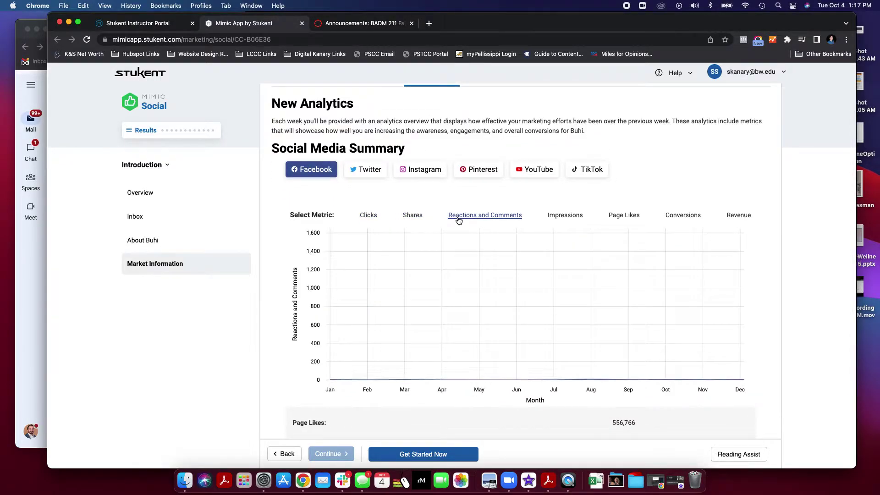
click(563, 216)
click(614, 215)
scroll(618, 212, down, 5)
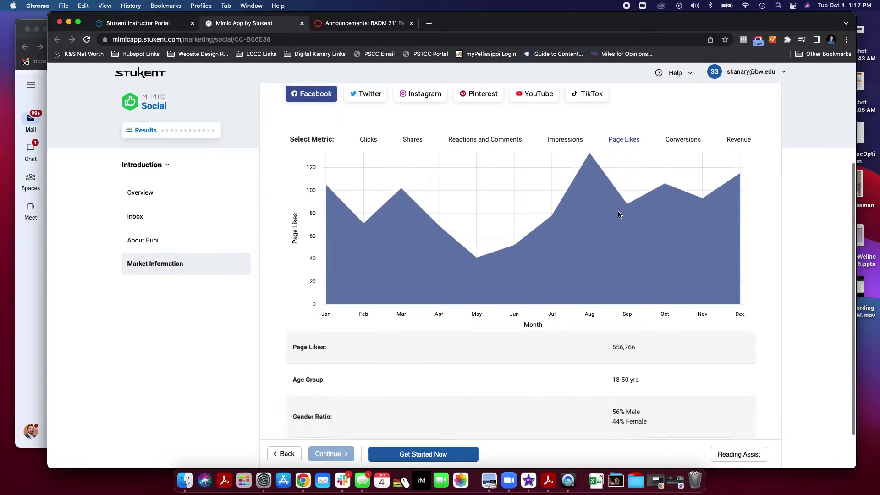
scroll(619, 211, up, 4)
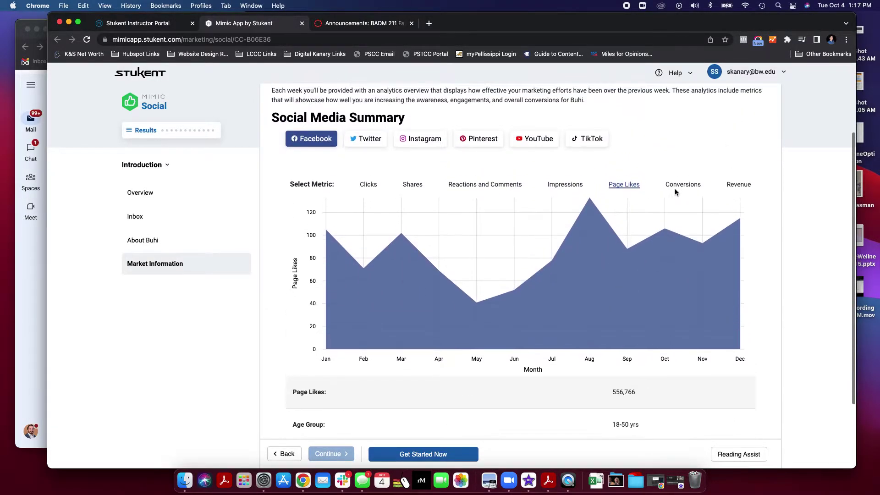
click(676, 189)
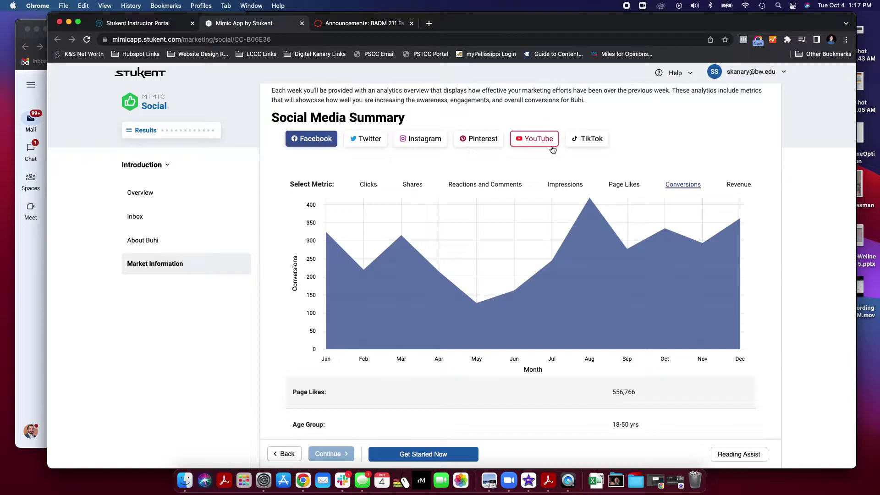
scroll(589, 144, down, 3)
scroll(588, 143, up, 5)
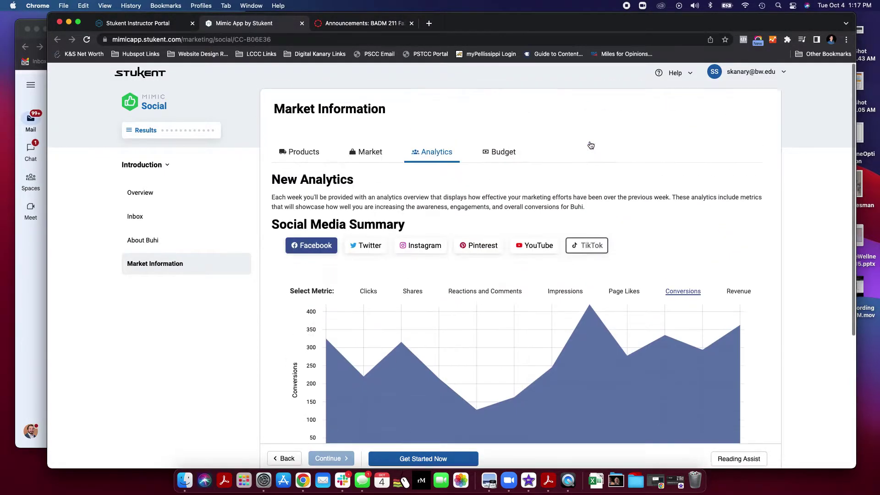
Read the Budget tab, highlighting the spend-your-whole-budget sentence.
click(492, 154)
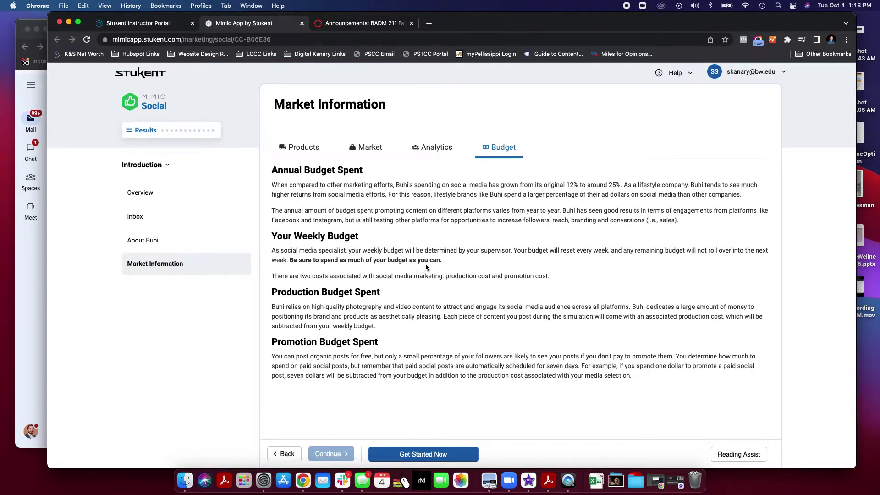
drag(442, 261, 288, 261)
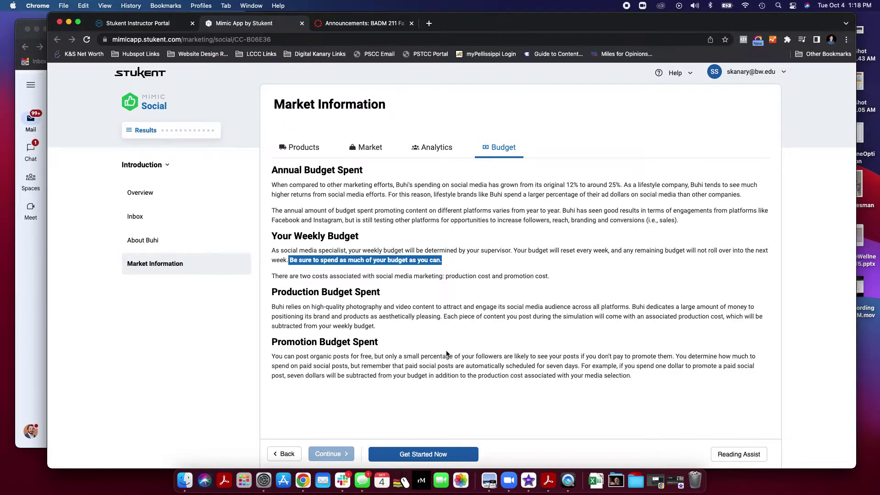
click(499, 355)
View the Products tab, then finish the introduction and confirm moving to Round 1.
click(320, 149)
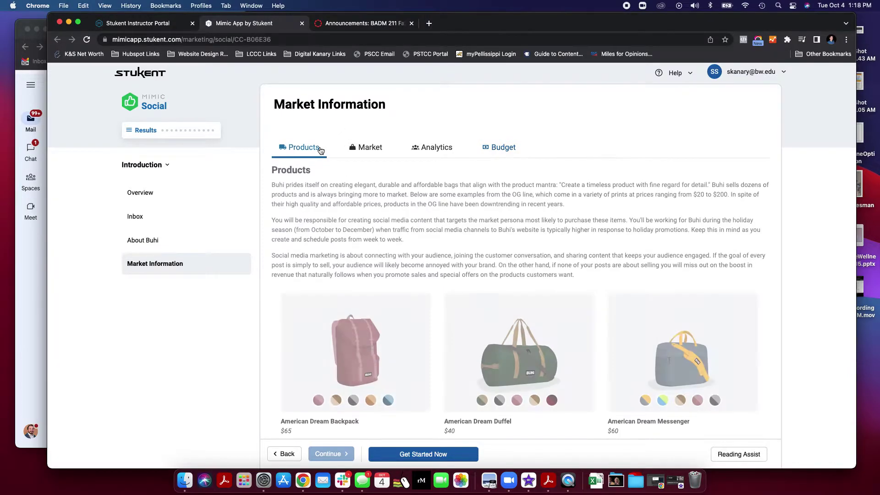
scroll(449, 332, down, 3)
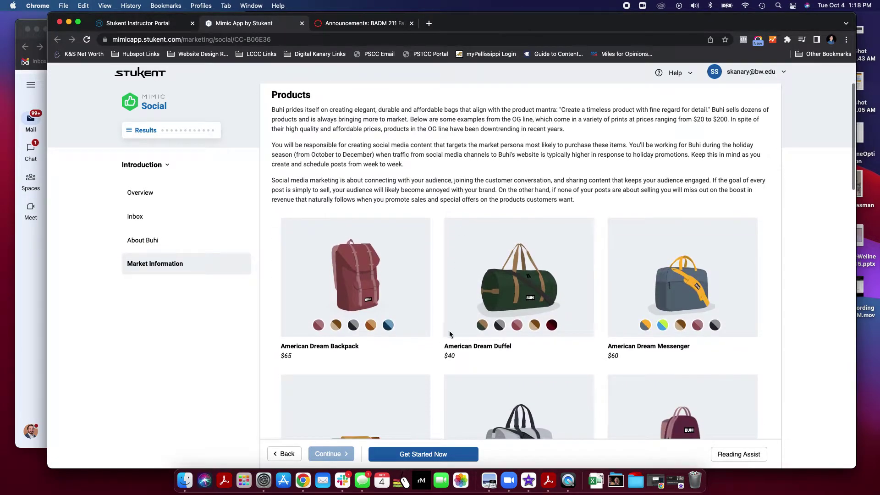
click(438, 454)
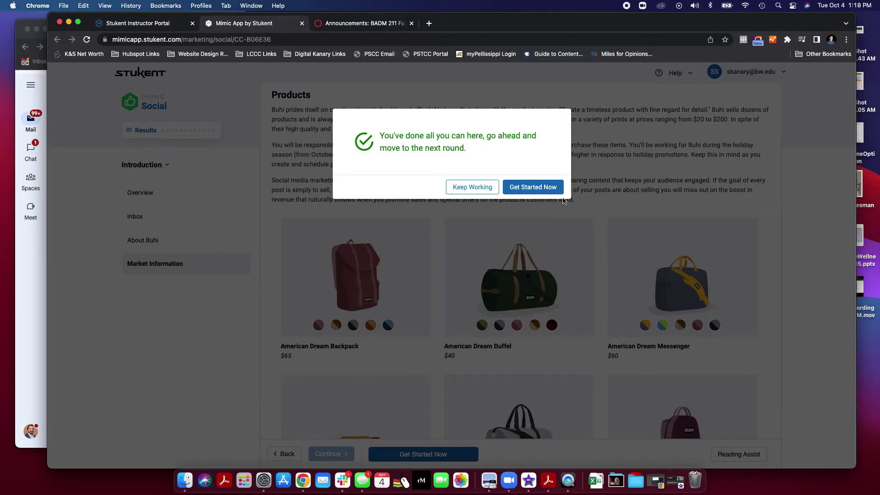
click(550, 188)
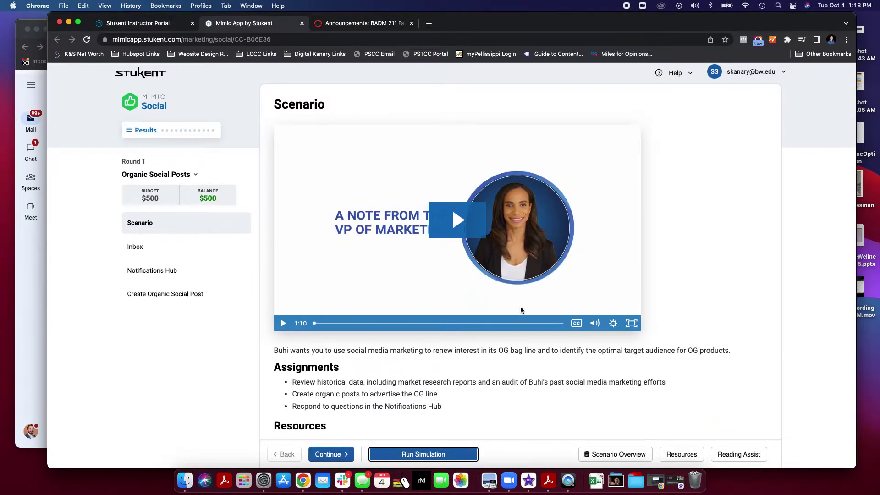
Play the Round 1 VP of Marketing video, then read the weekly task email in the Inbox.
scroll(520, 308, down, 1)
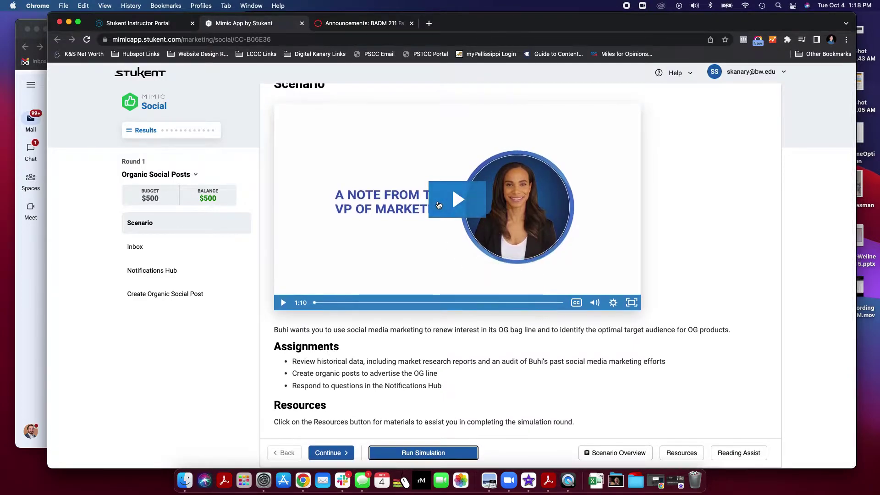
click(435, 220)
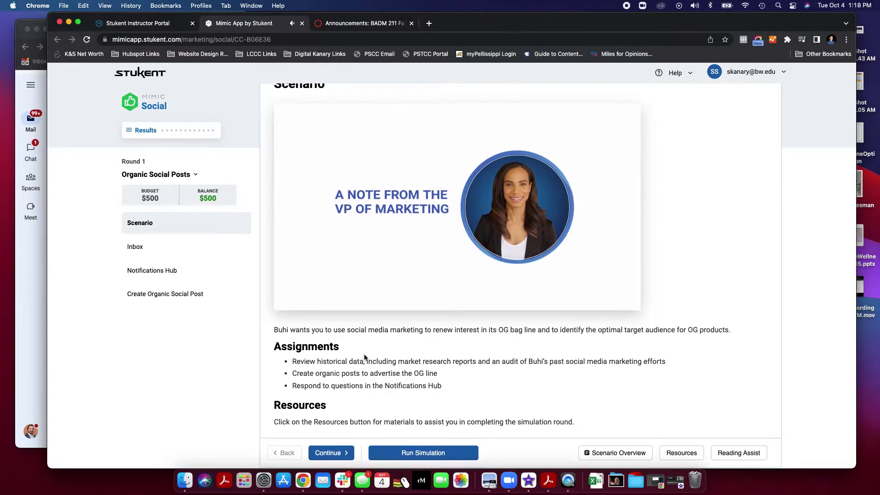
click(335, 452)
scroll(480, 263, down, 5)
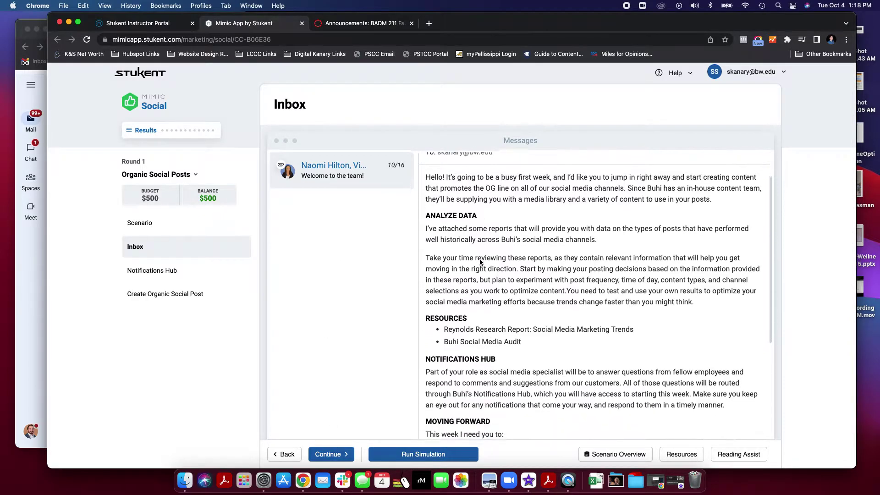
scroll(481, 263, down, 6)
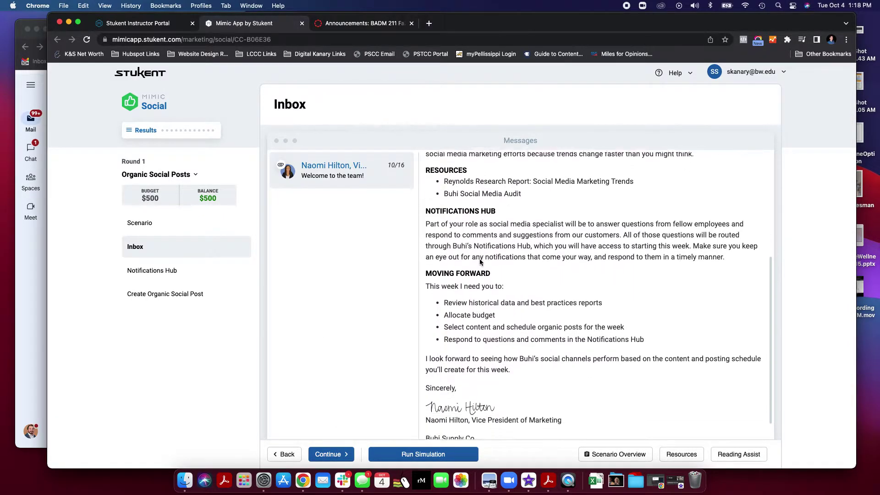
Open the Notifications Hub and read each of the four messages, including the hiking bag question.
click(334, 454)
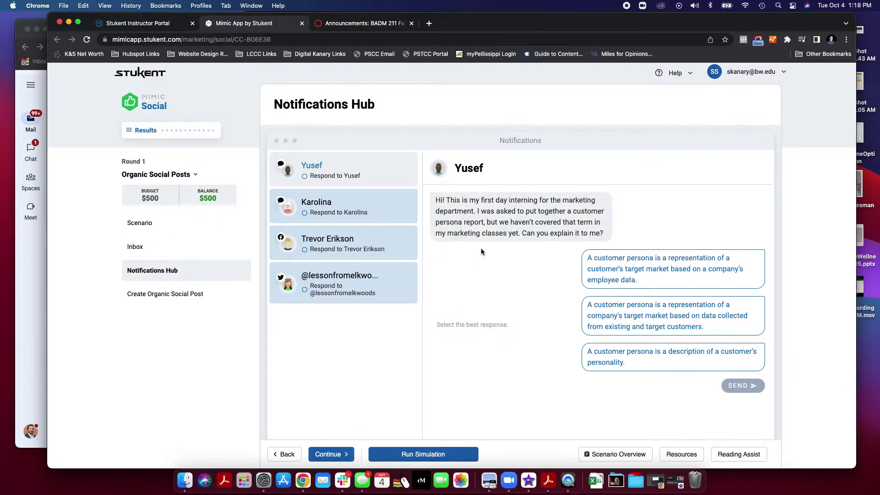
click(367, 214)
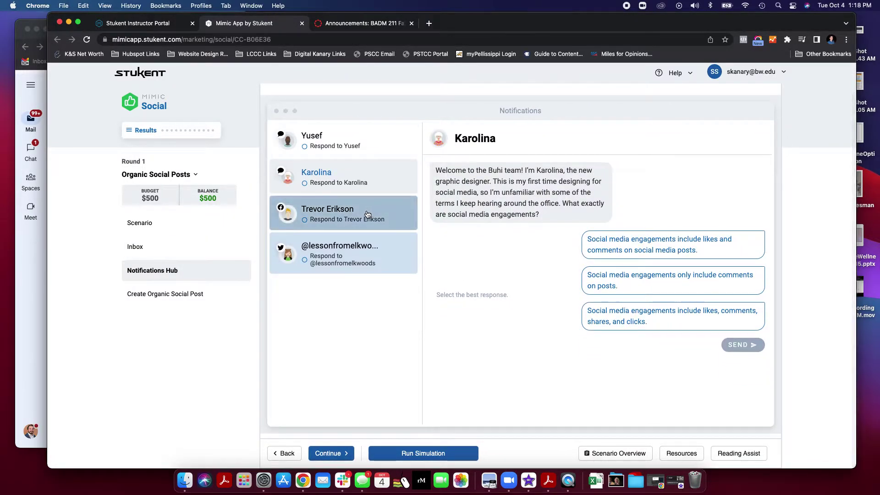
click(368, 214)
click(360, 249)
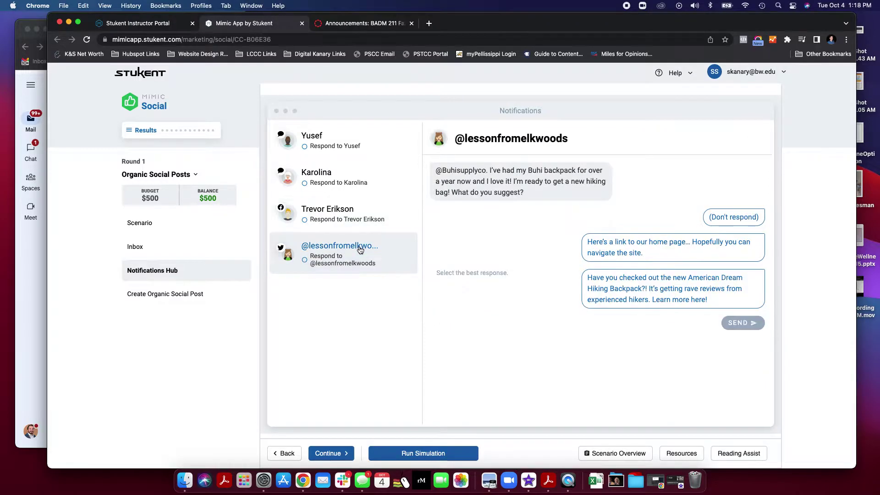
click(358, 147)
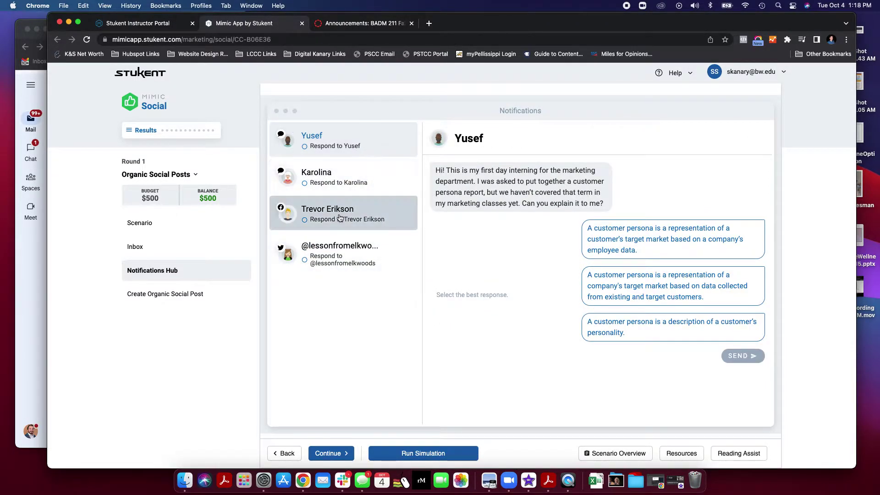
click(345, 184)
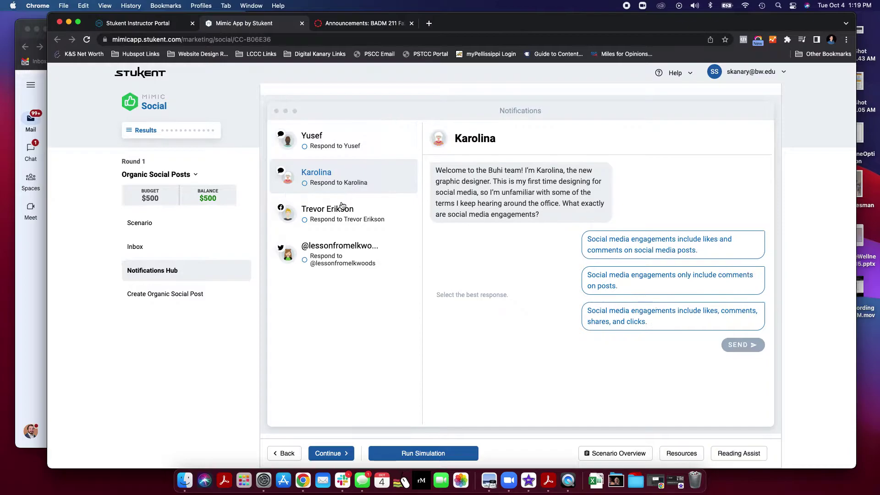
click(342, 218)
click(337, 251)
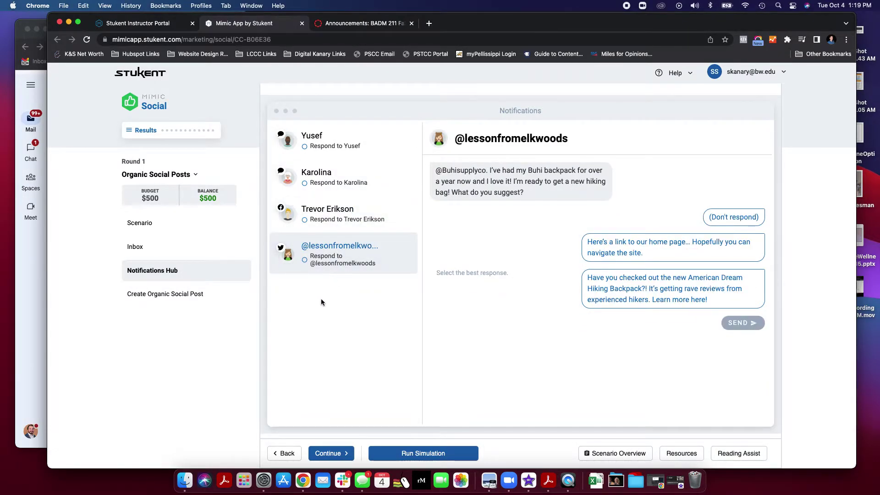
Open Create Organic Social Post and start a blank Facebook post draft for Buhi Co.
click(186, 298)
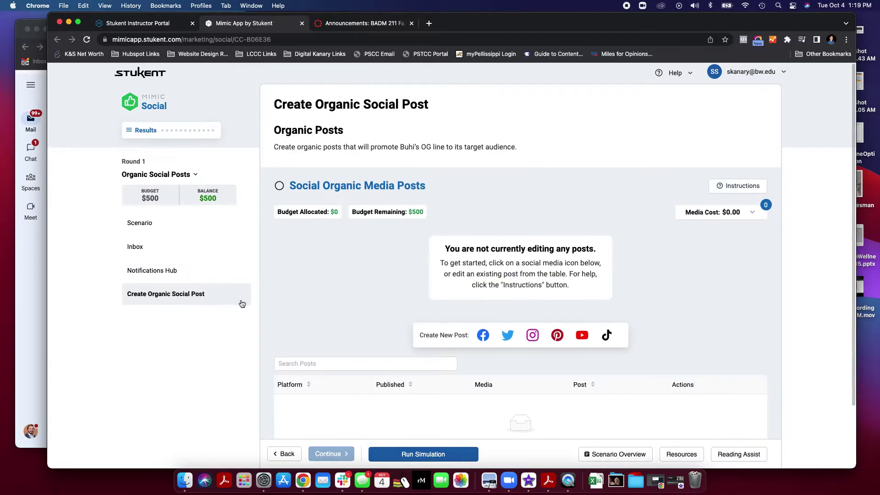
scroll(301, 316, down, 1)
scroll(299, 312, down, 2)
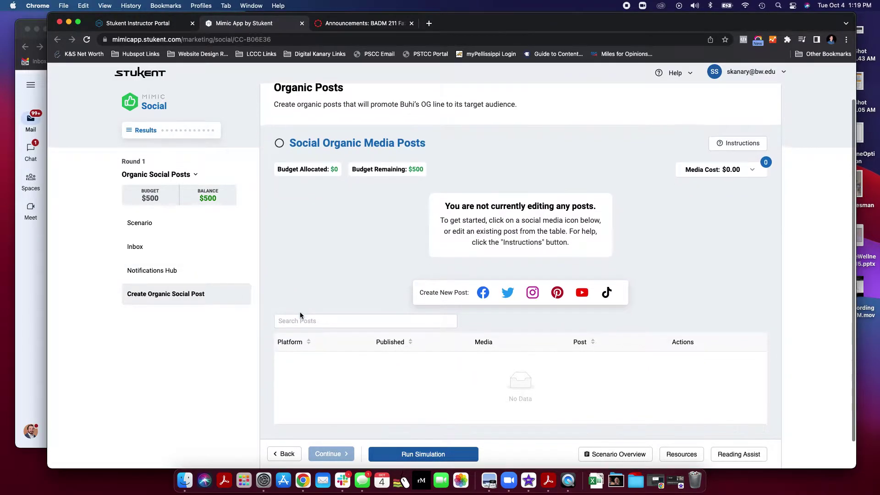
scroll(300, 312, up, 2)
scroll(300, 312, down, 1)
scroll(299, 312, down, 1)
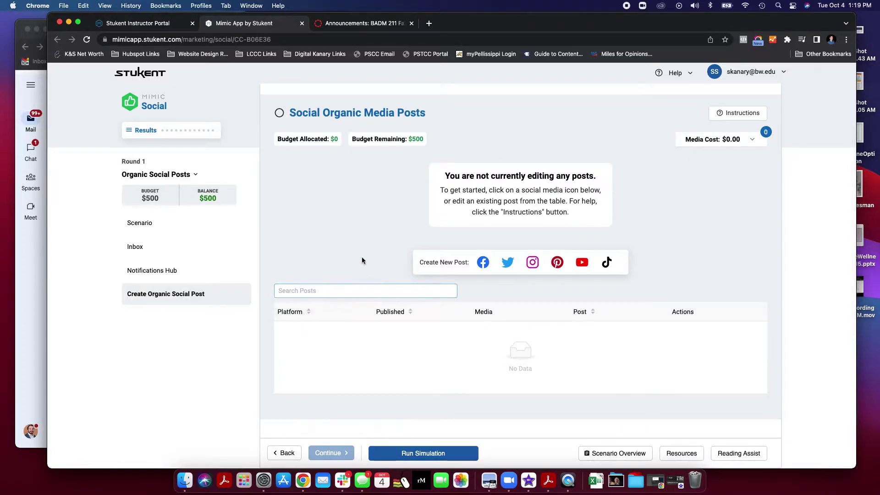
scroll(362, 259, up, 2)
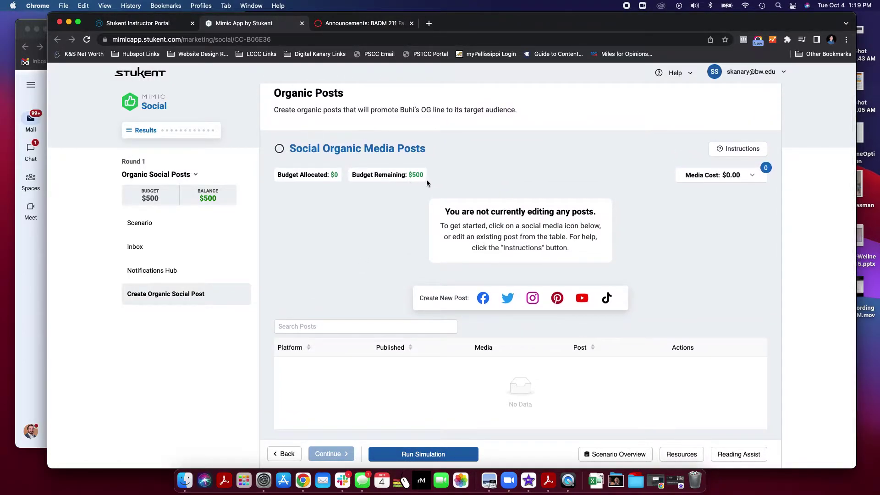
click(483, 303)
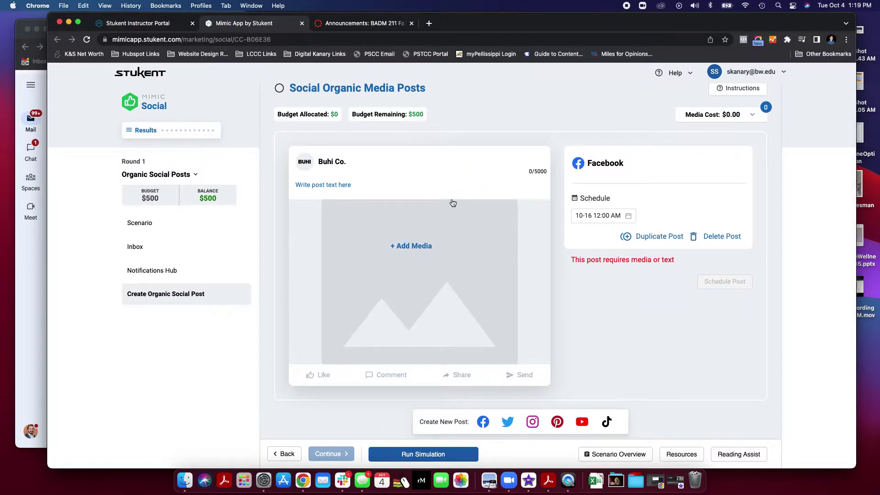
click(347, 189)
Add the free Backpack with School Supplies image from the media library to the Facebook draft.
click(413, 247)
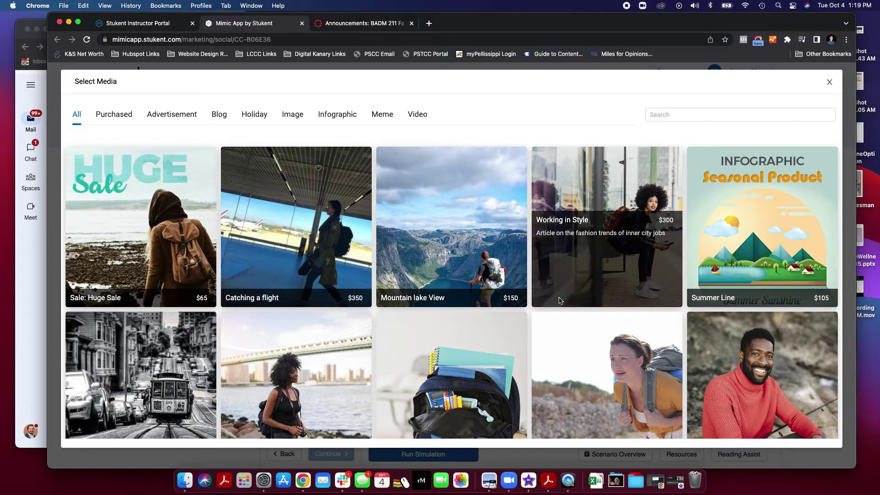
scroll(569, 275, down, 1)
scroll(584, 317, down, 5)
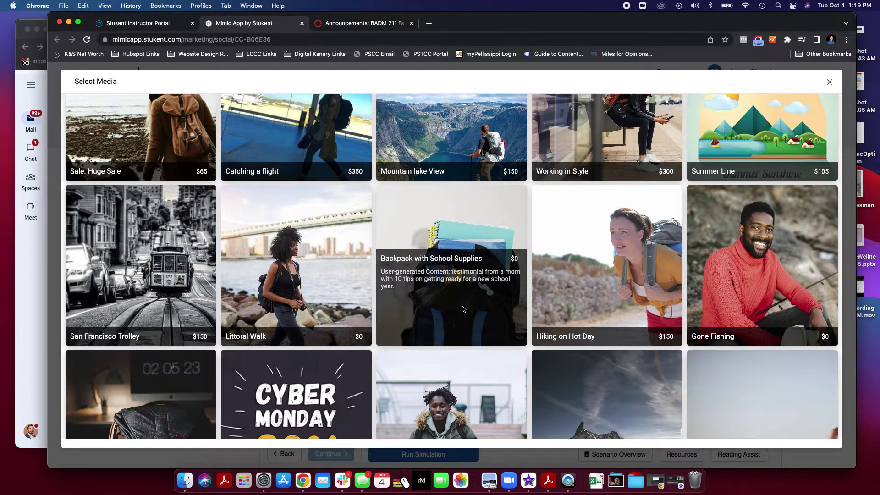
click(470, 268)
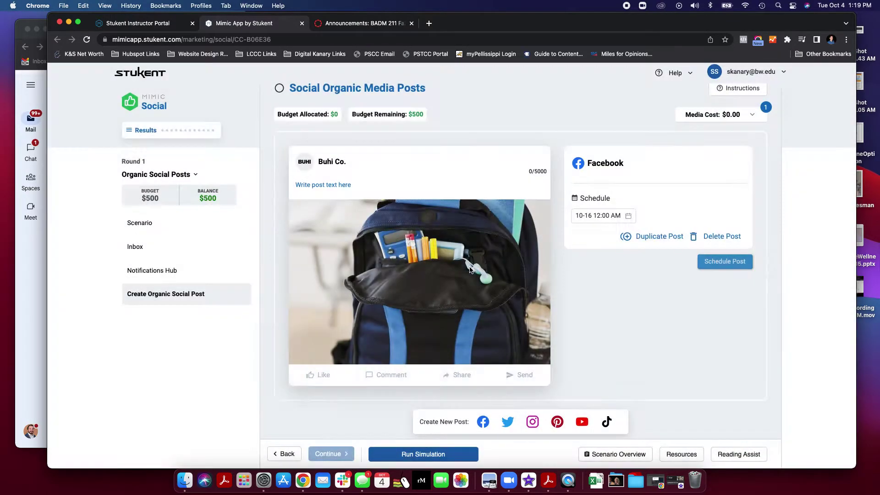
Type a Facebook caption announcing the Buhi Bags back-to-school sale, ending with #backtoschool.
click(340, 185)
text(Get back )
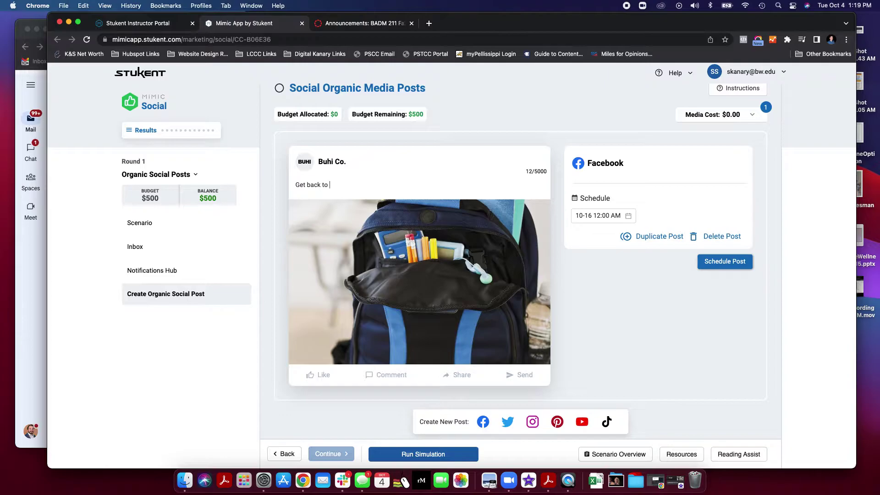
text(to school in style! Buhi Bags are on)
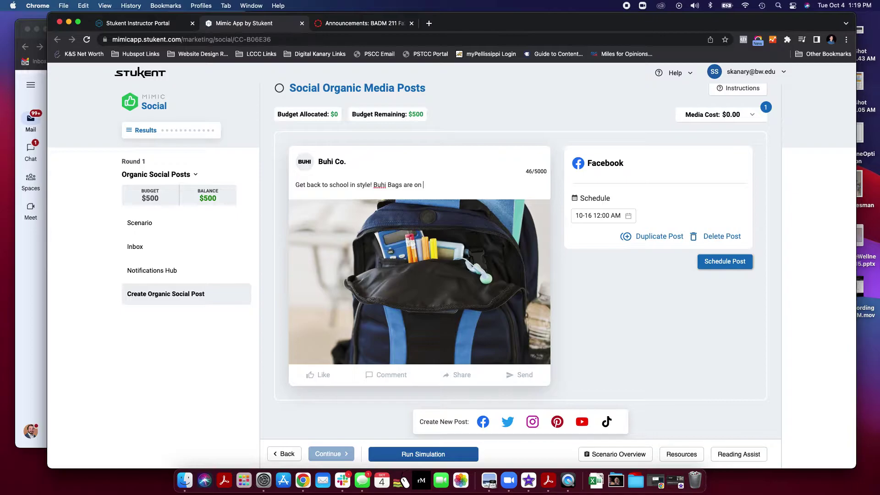
text(we)
text(ek. #backtoscoo)
text(hool)
Browse the Scenario Overview's products, City-Hopper Sue persona and analytics, then bring up the Resources list.
click(599, 457)
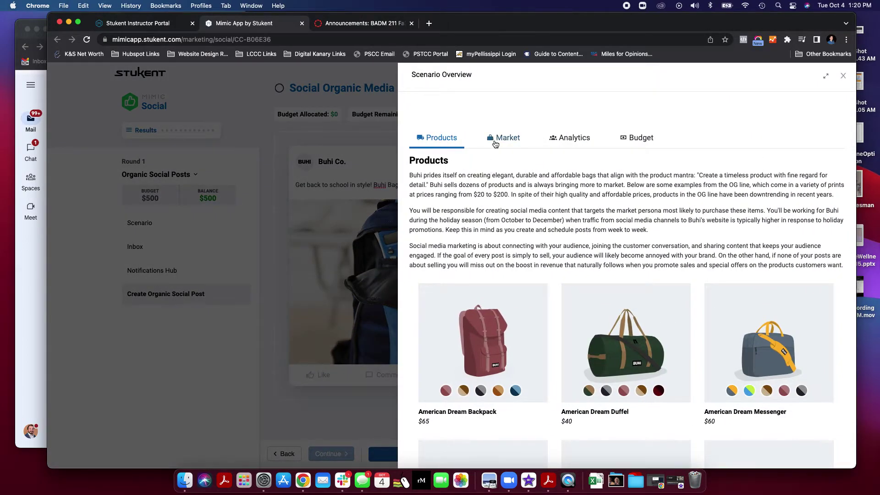
click(499, 138)
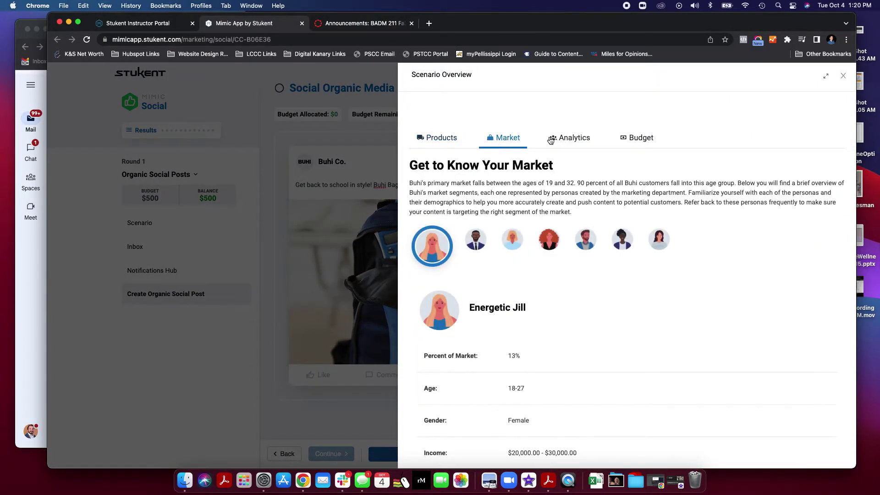
click(548, 243)
click(570, 139)
click(458, 147)
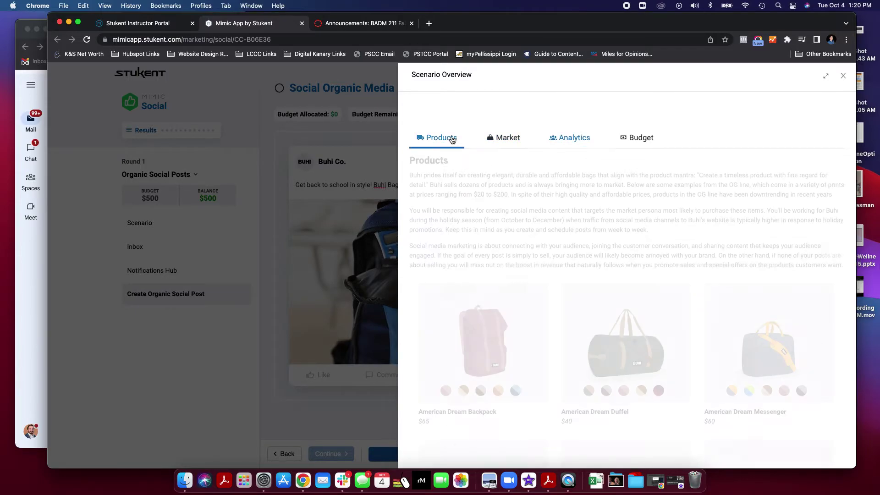
click(843, 75)
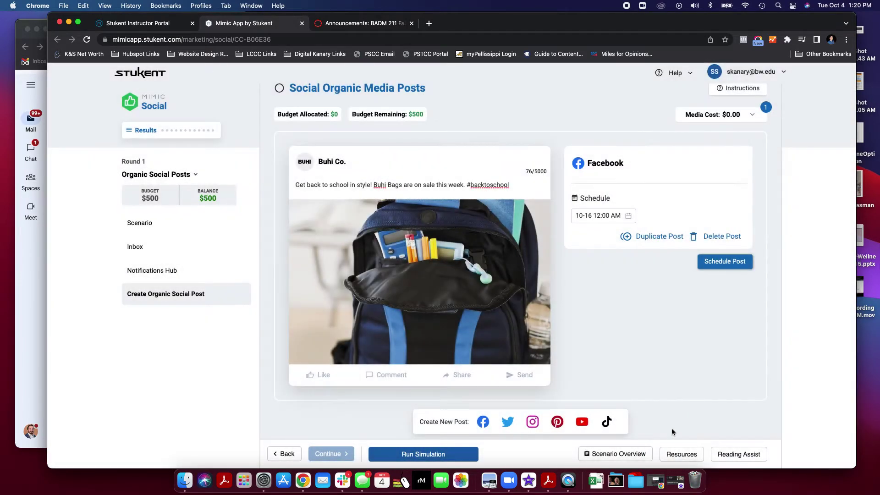
click(681, 453)
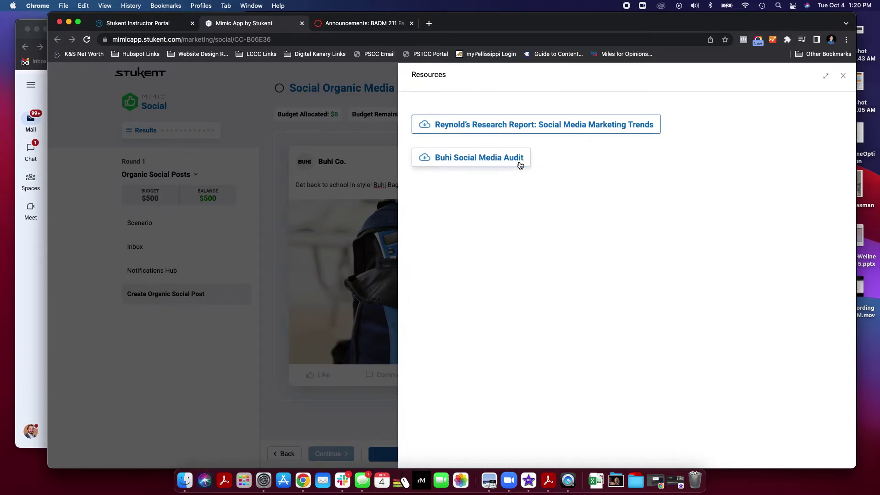
Close Resources and schedule the back-to-school Facebook post for October 16.
click(843, 76)
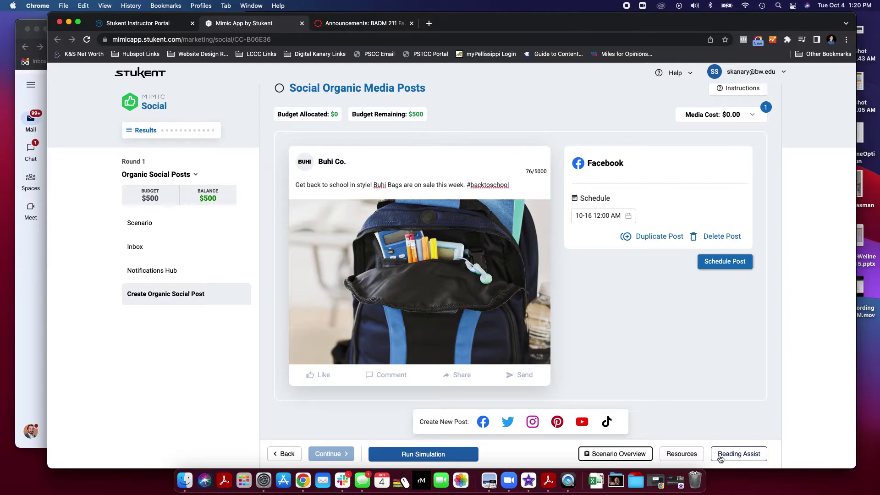
scroll(647, 416, down, 1)
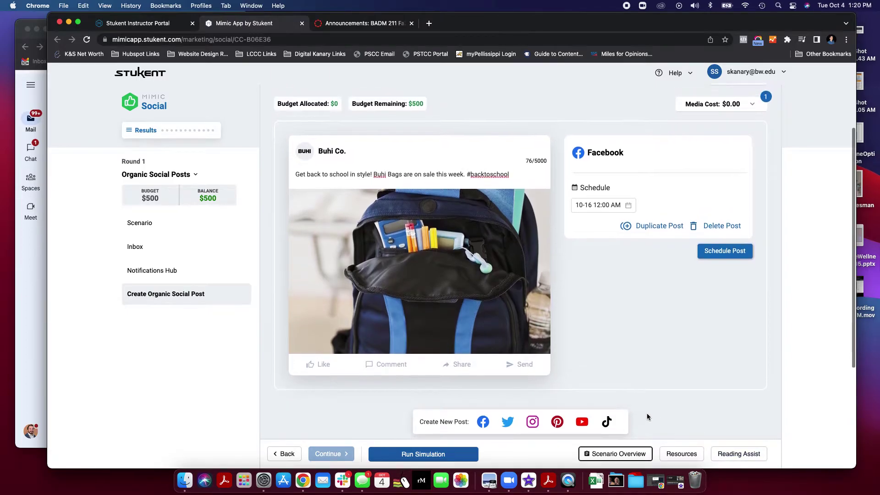
click(623, 213)
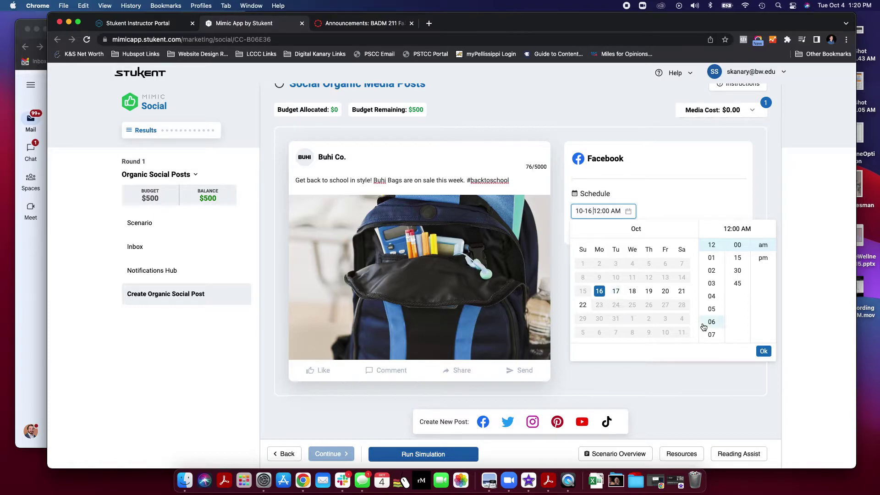
click(761, 351)
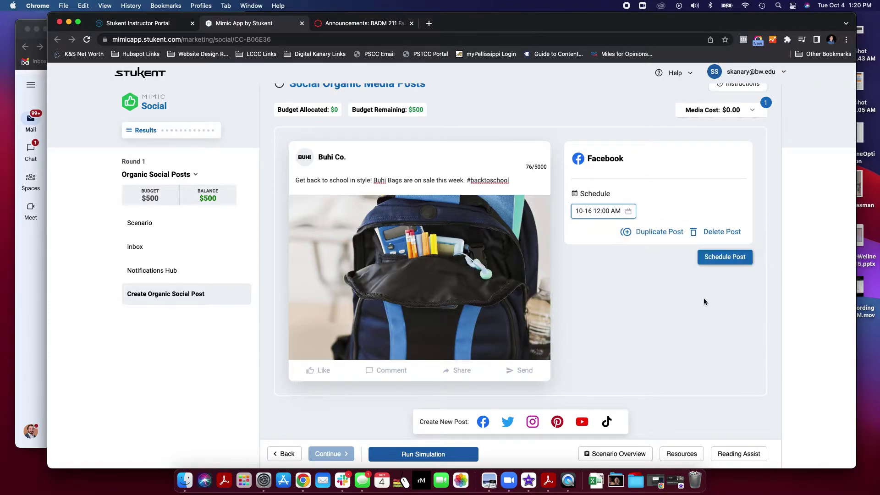
click(709, 257)
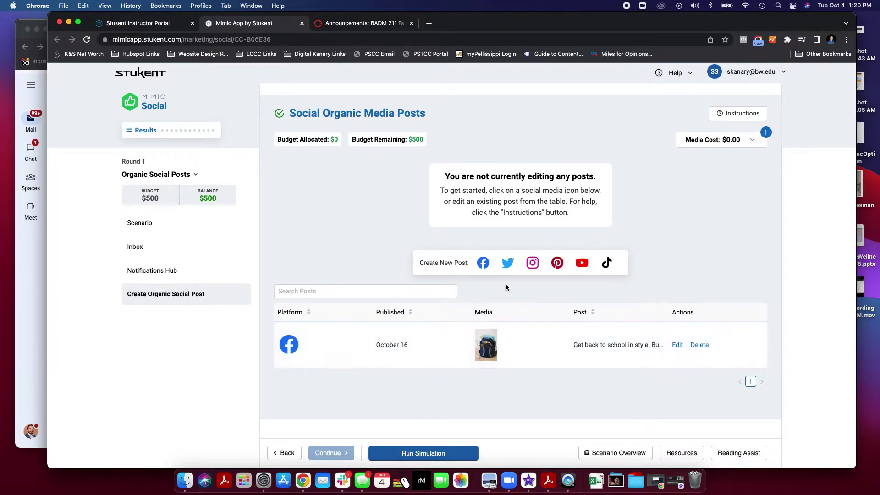
Start a new Twitter post and attach the Walking in the City image.
click(512, 268)
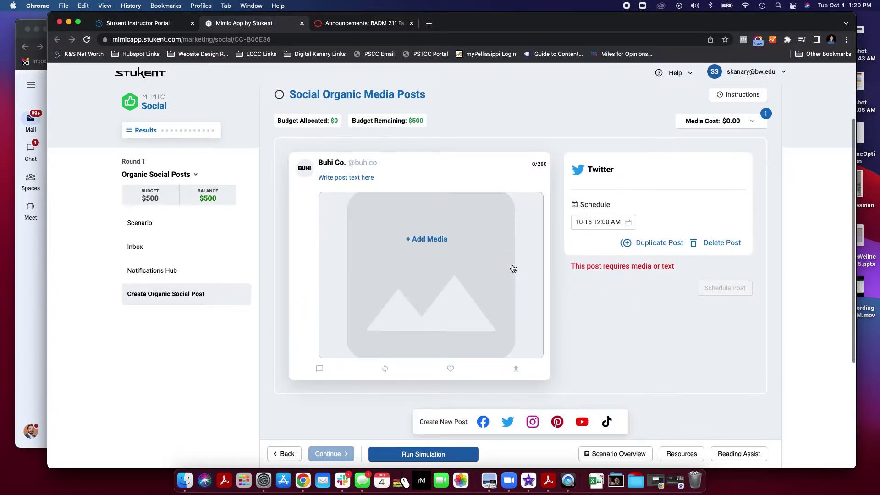
click(361, 180)
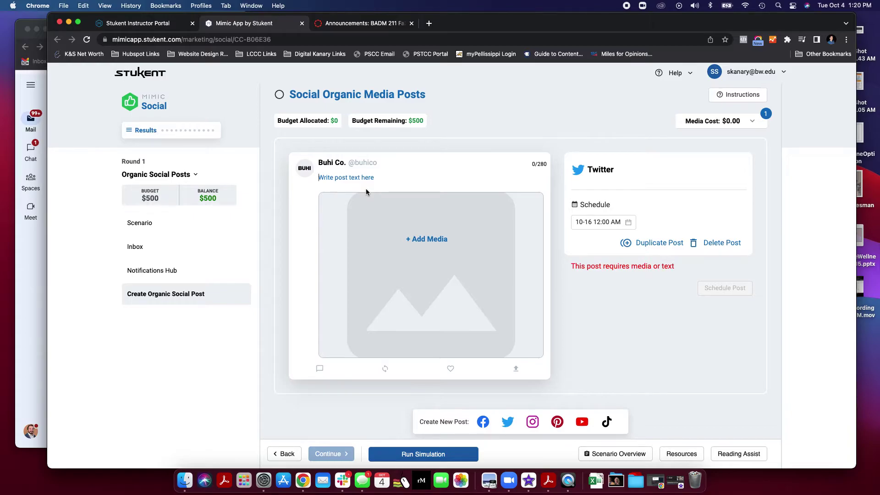
text(T)
key(BackSpace)
click(426, 239)
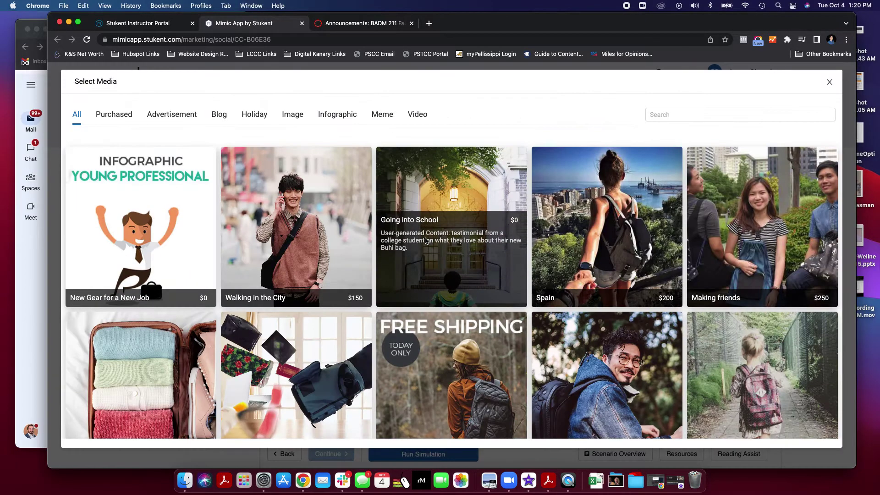
click(307, 270)
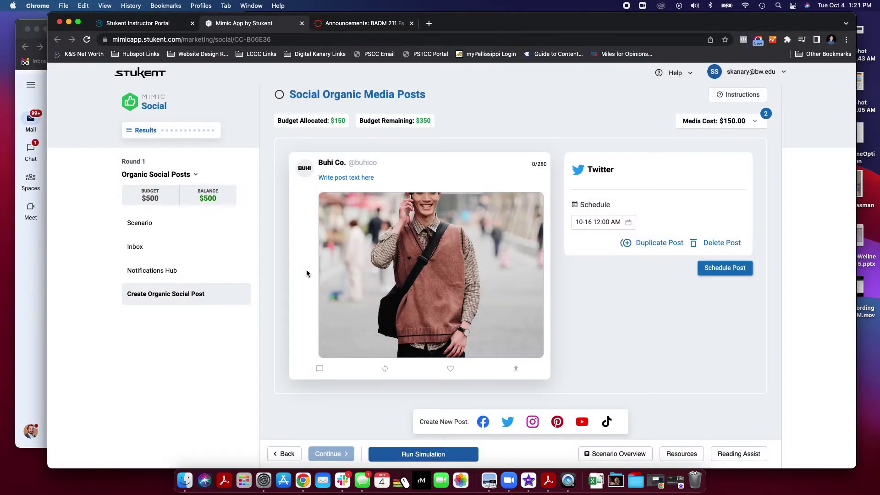
Write a tweet inviting readers to Buhi's urban collection and a stroll down main street.
click(334, 177)
text(Walk the city in style!)
text(mp over to Bohi)
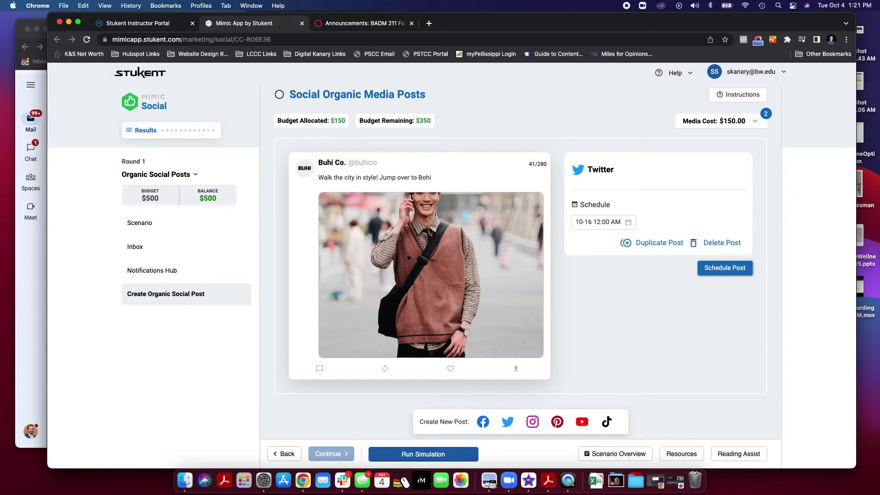
text( to see the latest urban colle)
text(ction and take you)
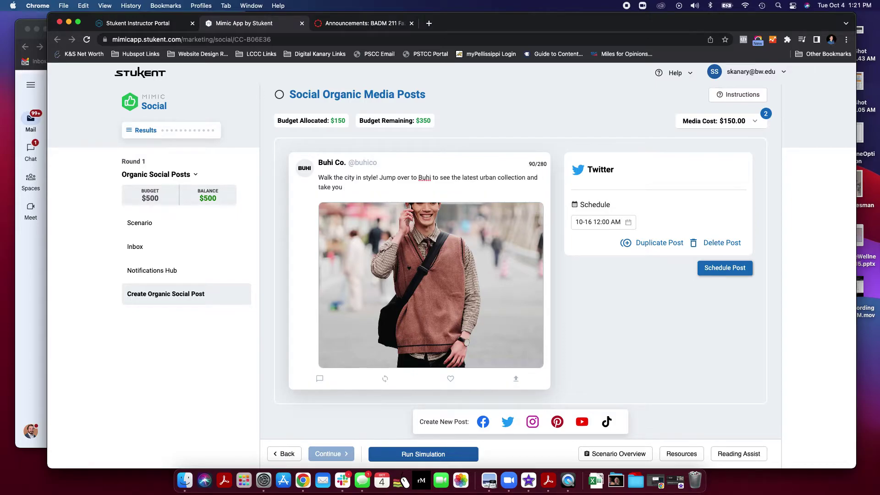
text(r stroll down main street to the next level.)
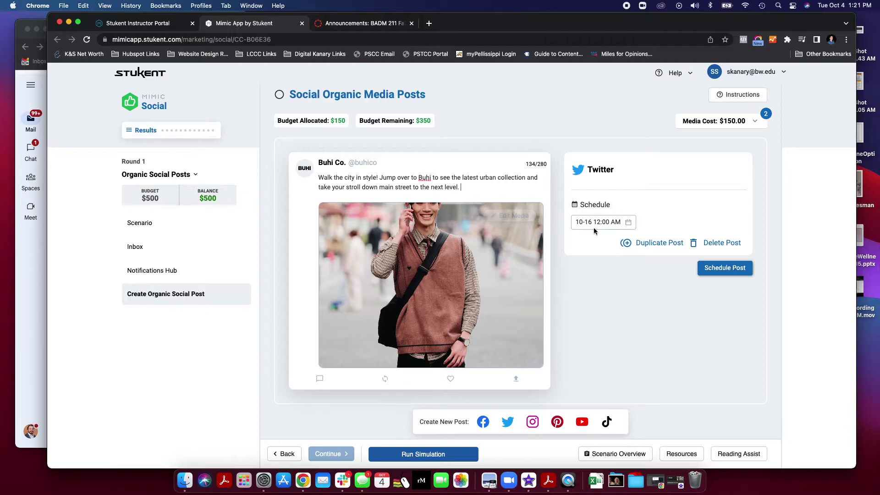
Schedule the tweet for October 16 at 3:00 PM.
click(621, 223)
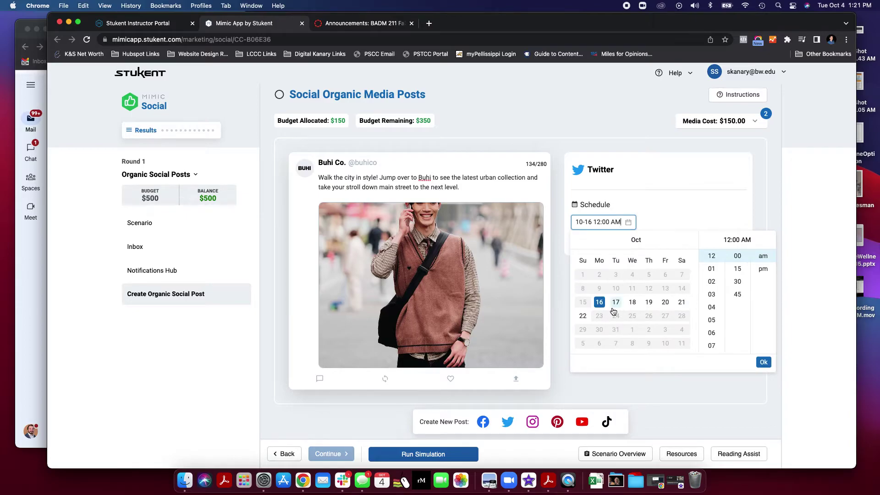
click(713, 295)
click(761, 272)
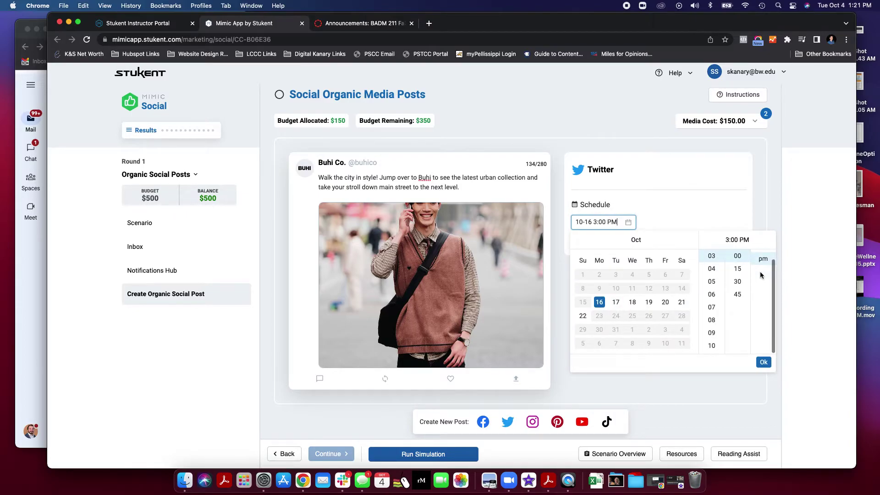
click(763, 363)
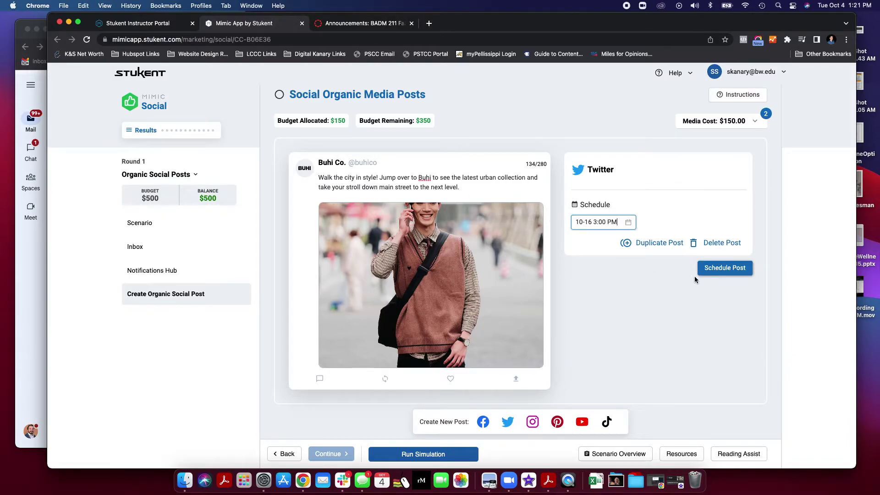
click(725, 268)
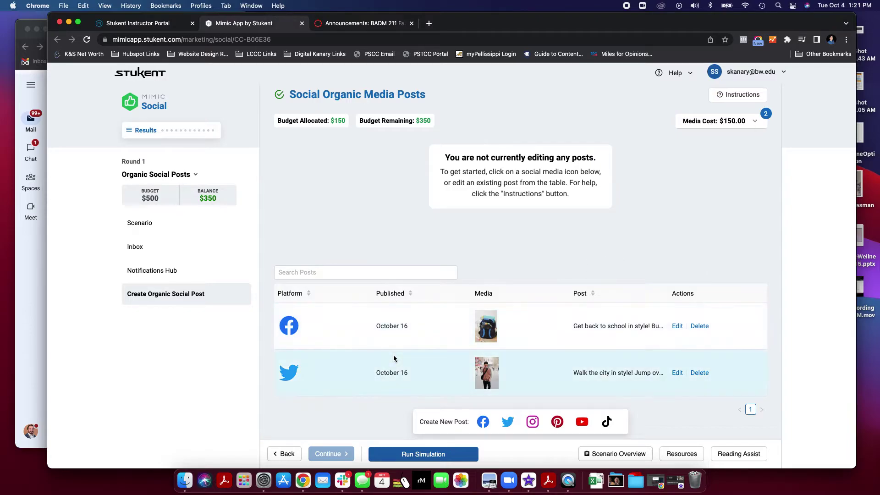
Check the course Resources list and close it again.
scroll(394, 358, down, 1)
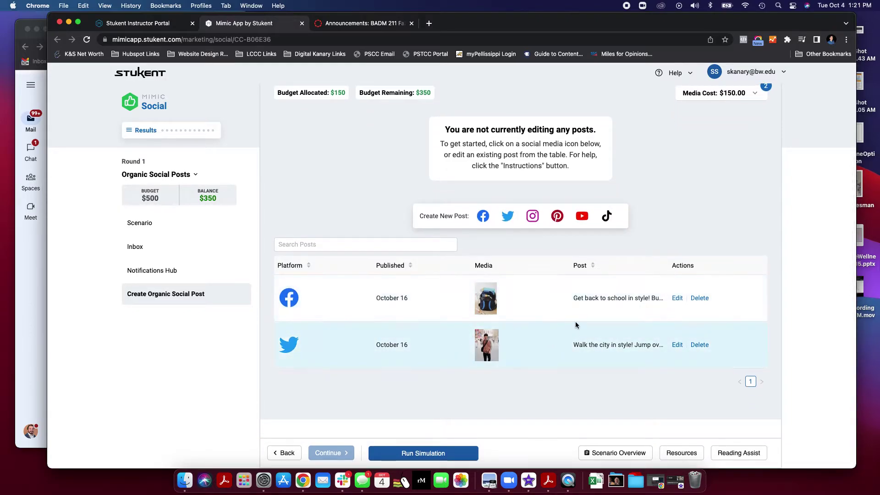
click(682, 453)
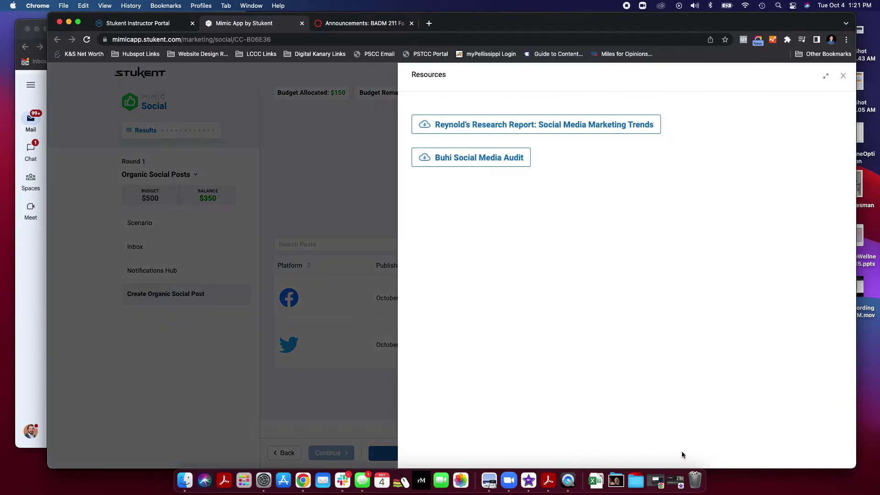
click(844, 76)
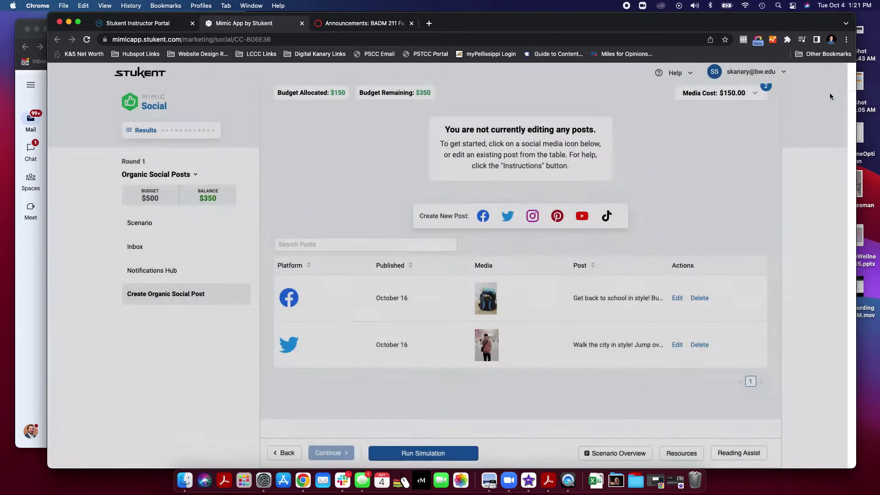
Read the Market personas, noting the 19-32 primary market and Energetic Jill's interests, then open Analytics.
click(613, 453)
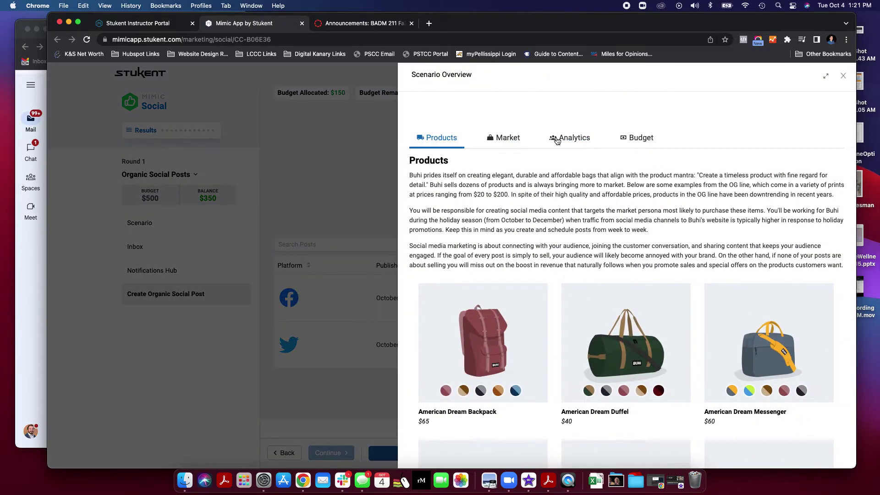
click(510, 146)
scroll(493, 275, down, 3)
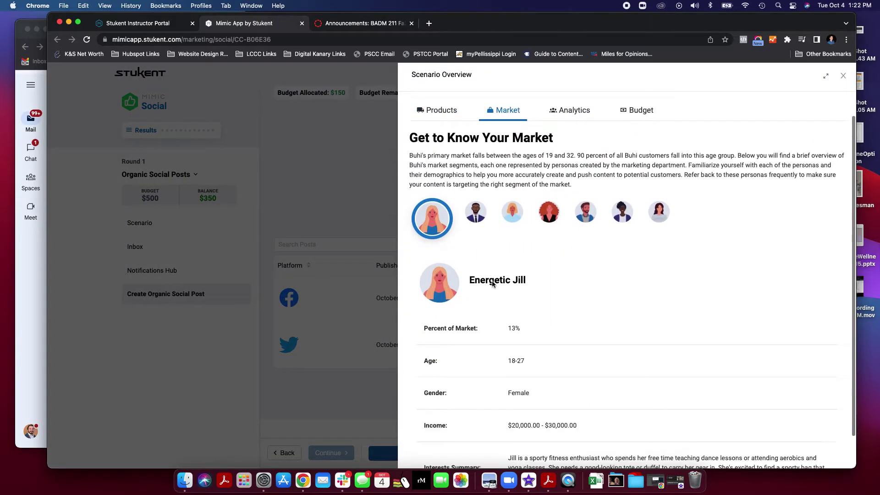
scroll(492, 280, up, 1)
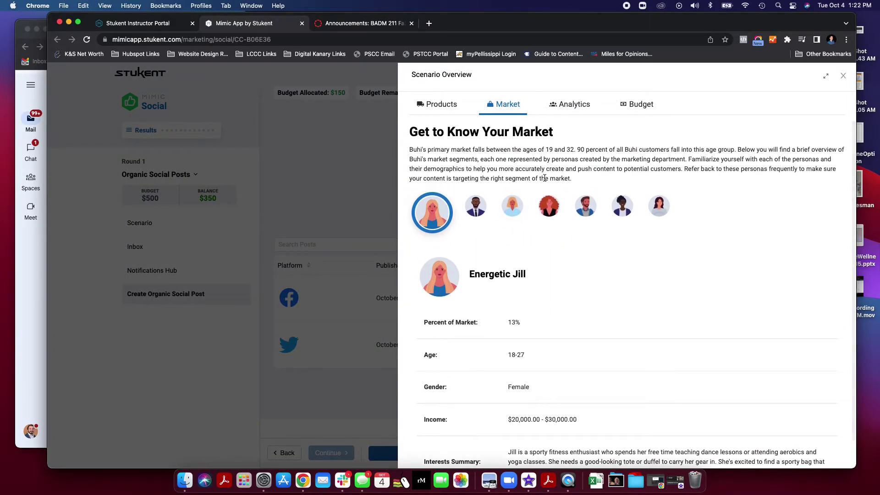
drag(549, 151, 572, 150)
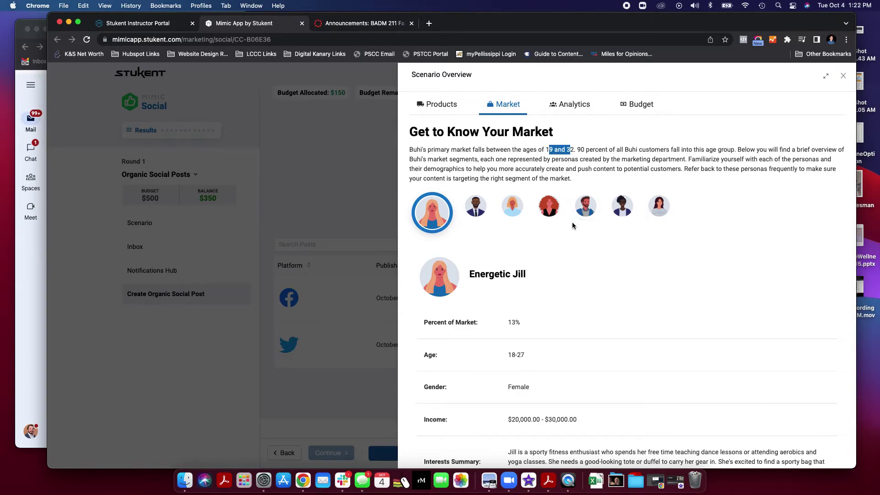
scroll(518, 222, down, 2)
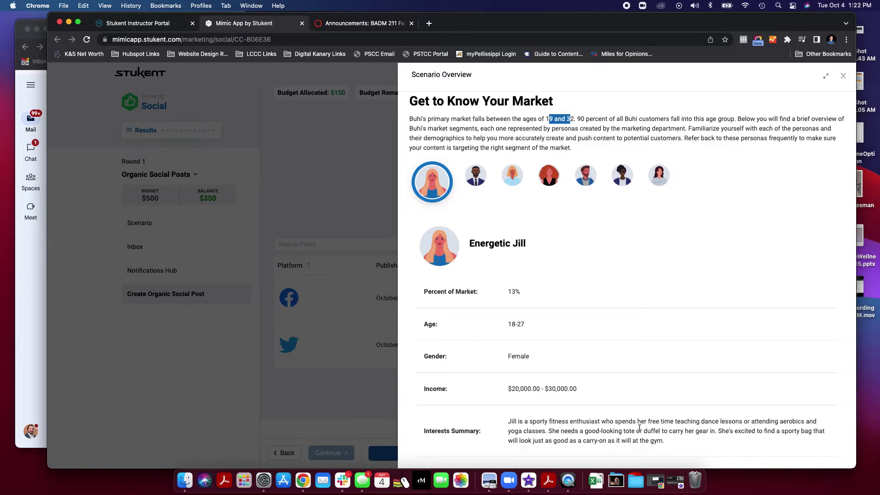
drag(674, 444, 509, 420)
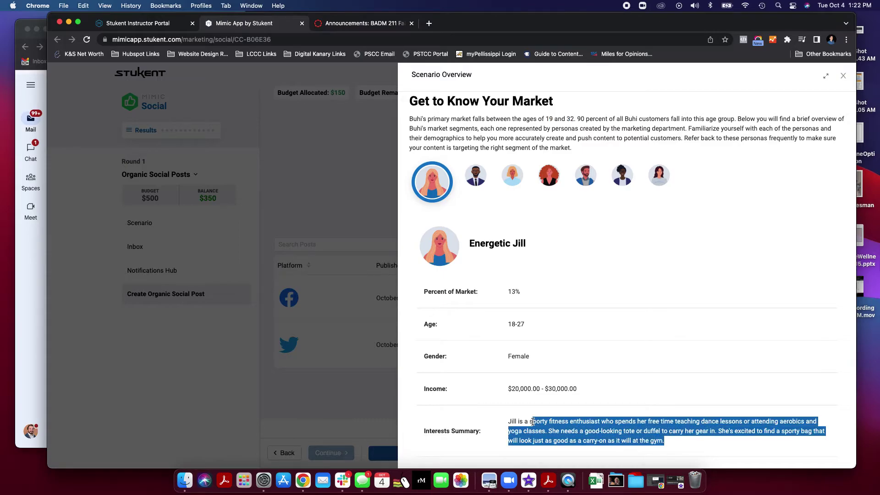
scroll(533, 418, up, 4)
scroll(606, 349, down, 1)
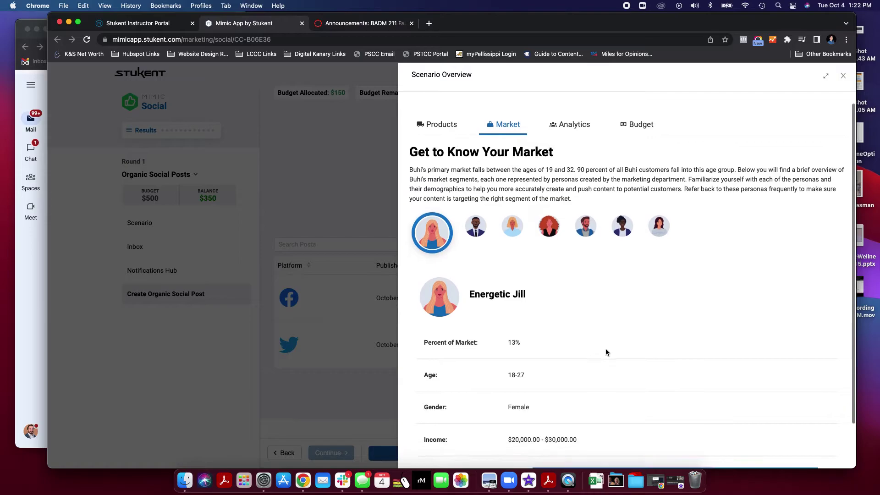
click(583, 131)
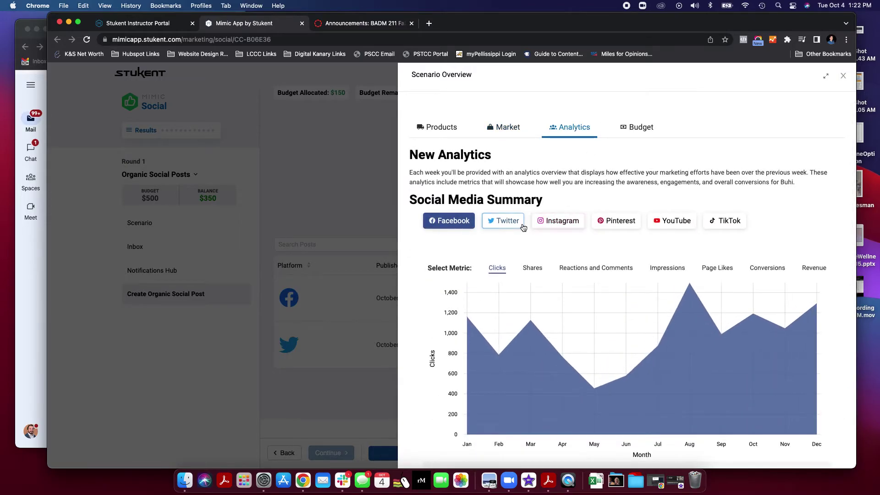
View the Twitter analytics chart, then check Energetic Jill's 18-27 age range on the Market tab.
click(504, 221)
scroll(522, 224, down, 2)
scroll(521, 224, down, 1)
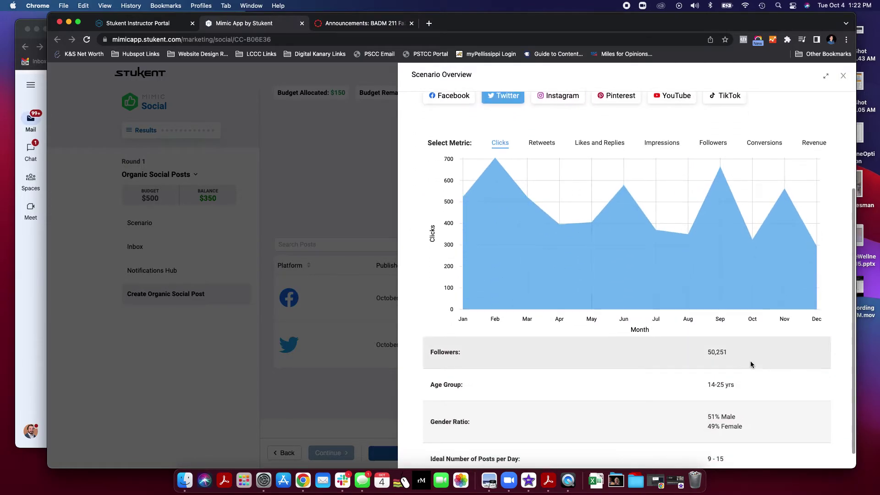
drag(747, 385, 707, 384)
scroll(599, 194, up, 3)
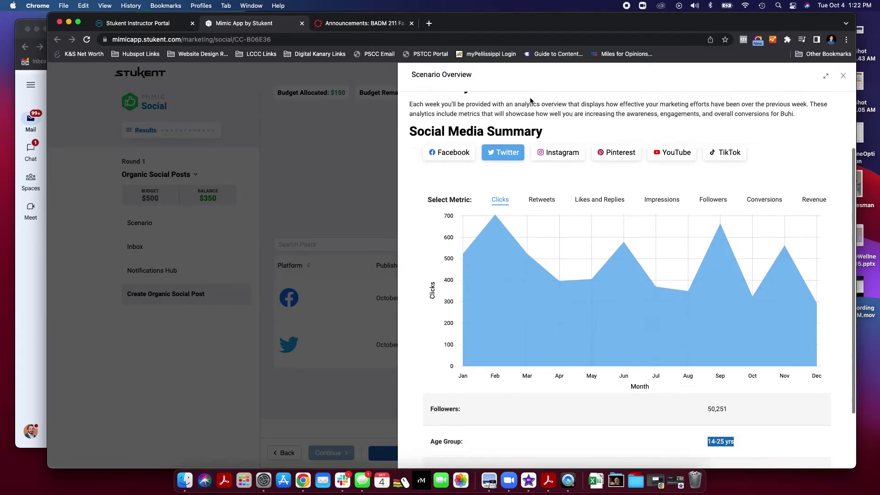
click(514, 97)
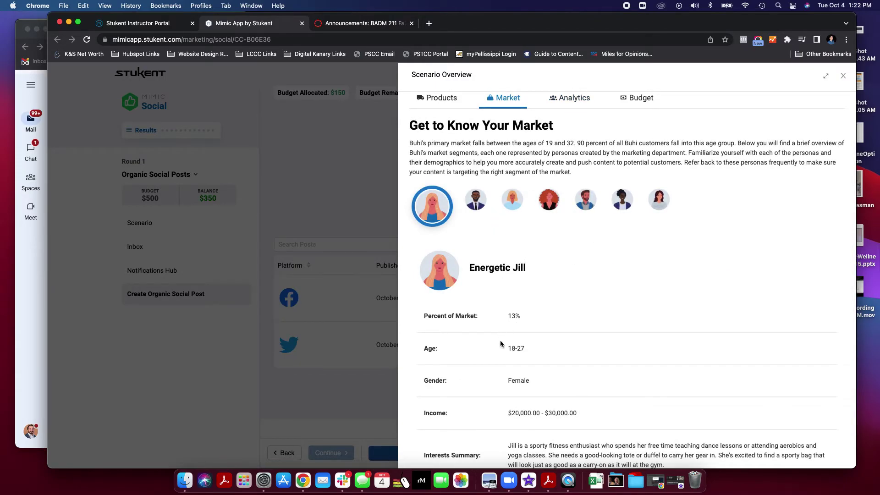
drag(508, 348, 529, 350)
Review the Facebook analytics chart in the Social Media Summary.
click(569, 99)
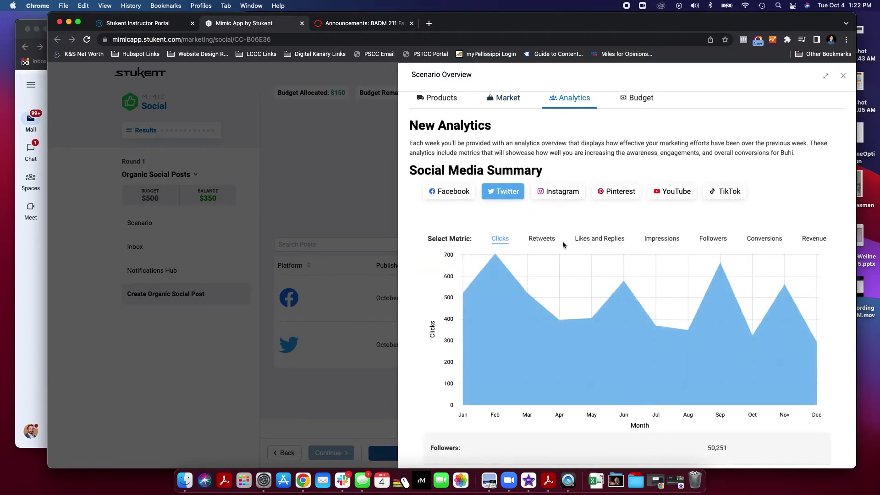
click(454, 191)
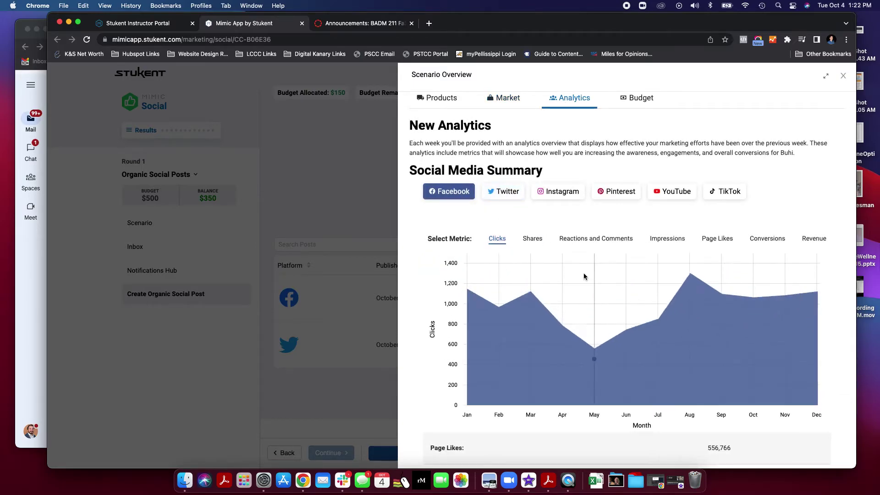
scroll(584, 274, down, 3)
scroll(584, 276, down, 2)
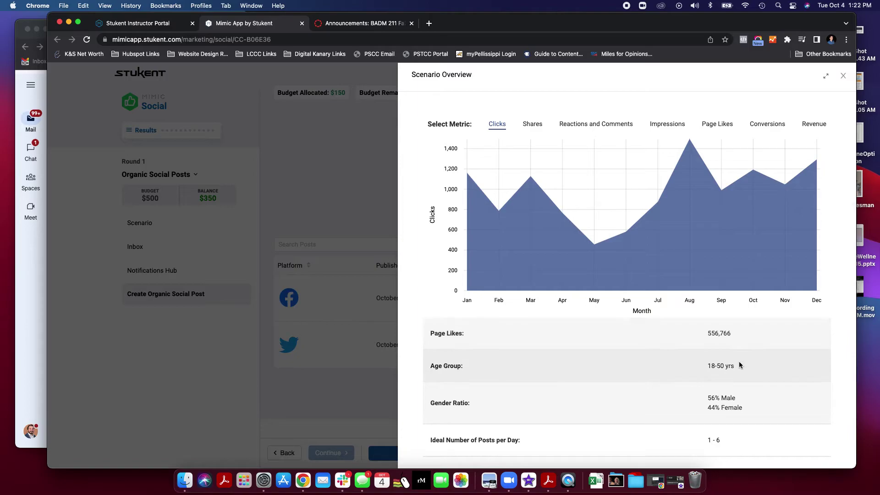
scroll(706, 367, up, 5)
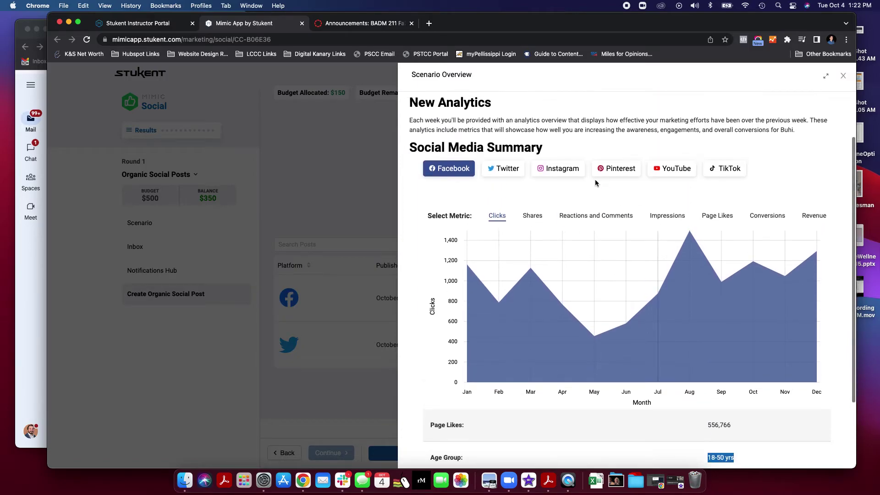
Step through the personas Raj, Seaside Sally, City-Hopper Sue and Daypacker Tom to Hipster Mommy Kami.
click(508, 118)
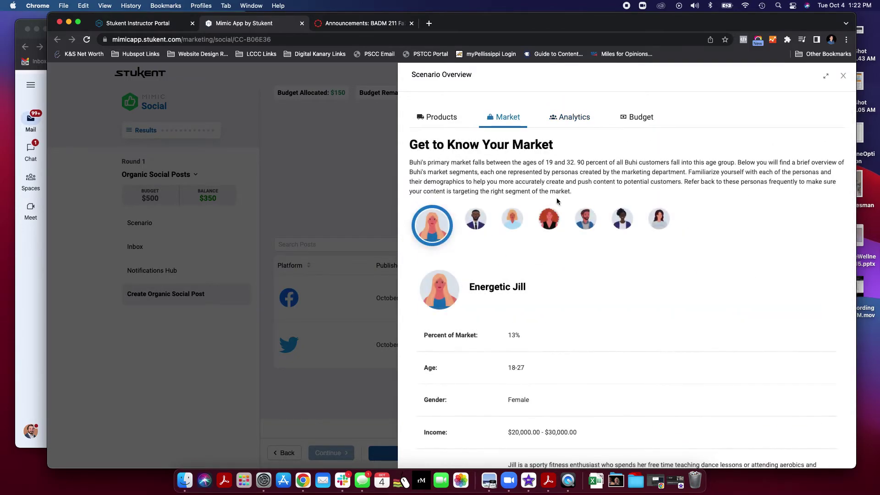
click(477, 223)
click(509, 222)
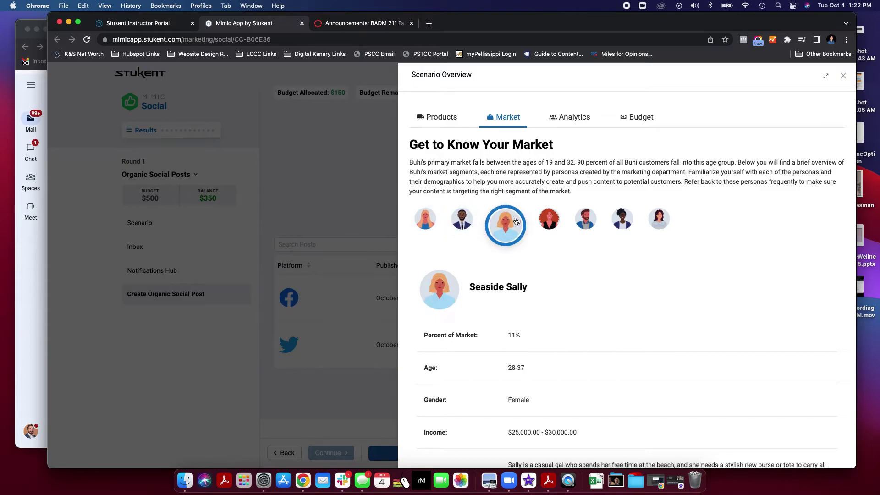
click(550, 223)
click(587, 223)
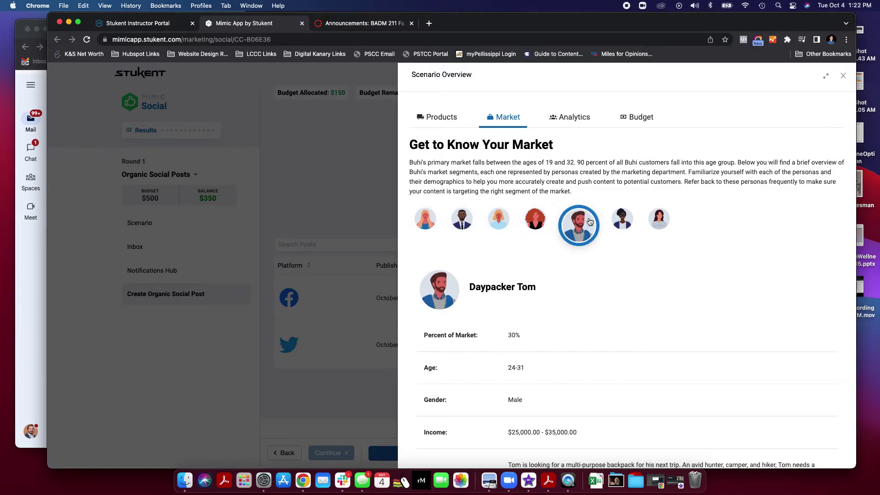
click(622, 224)
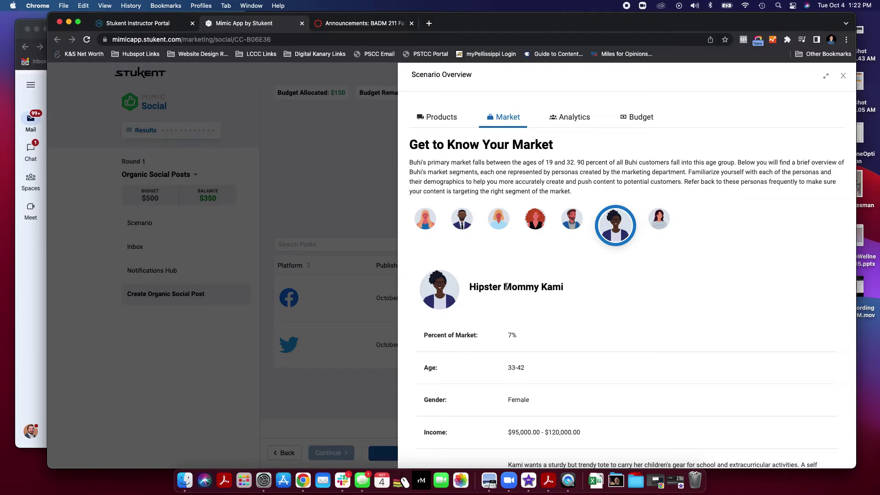
drag(577, 287, 471, 288)
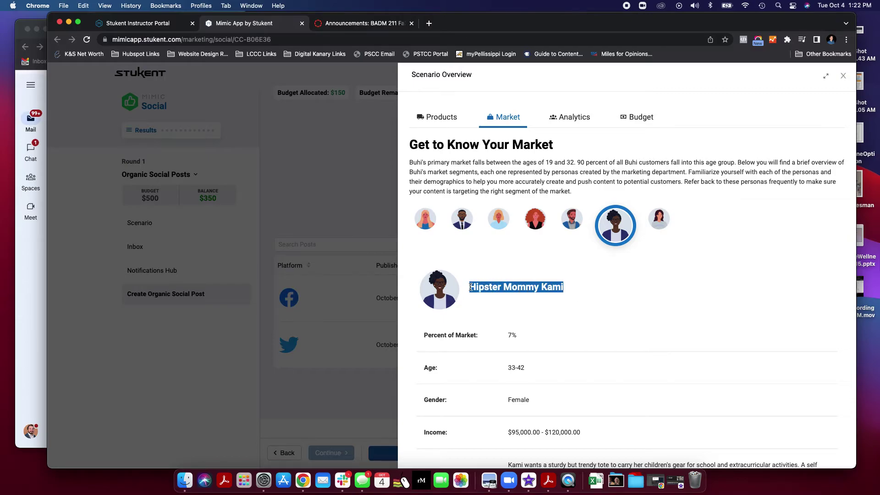
scroll(547, 323, down, 2)
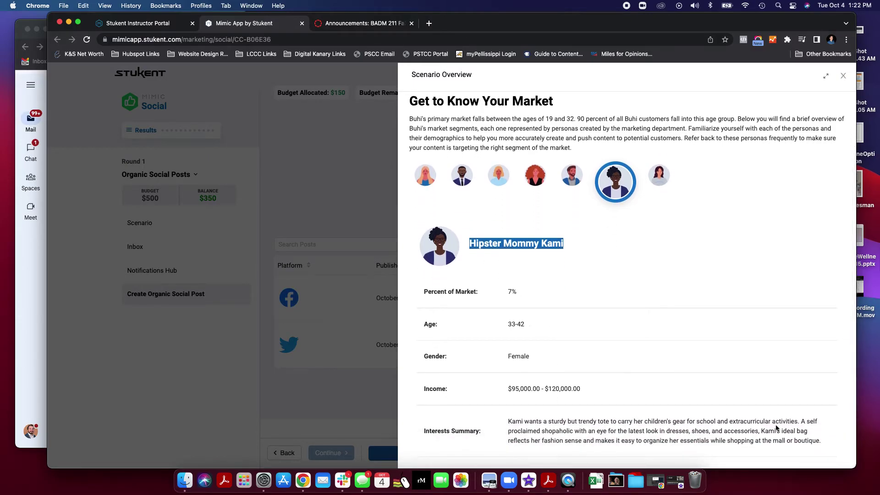
drag(824, 443, 508, 417)
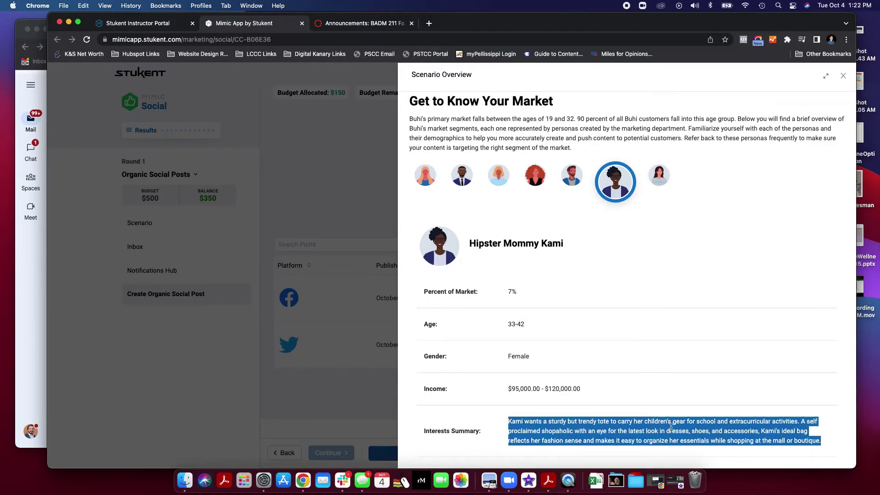
drag(716, 422, 644, 422)
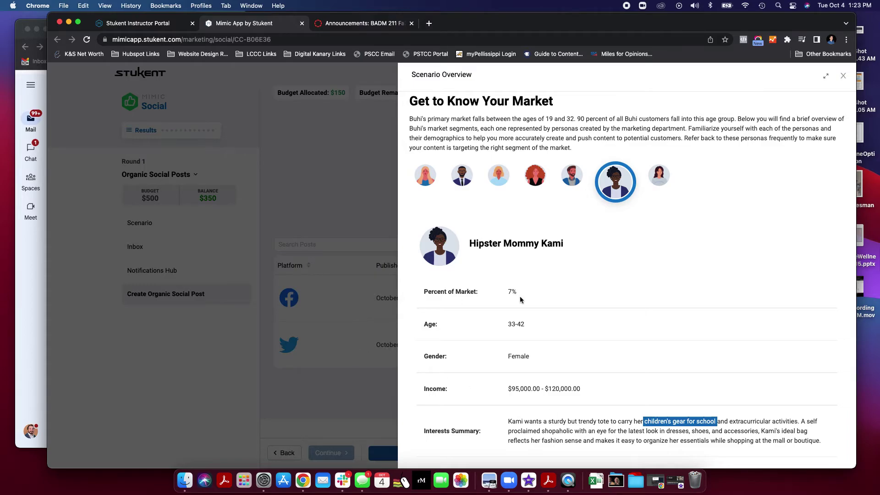
click(582, 247)
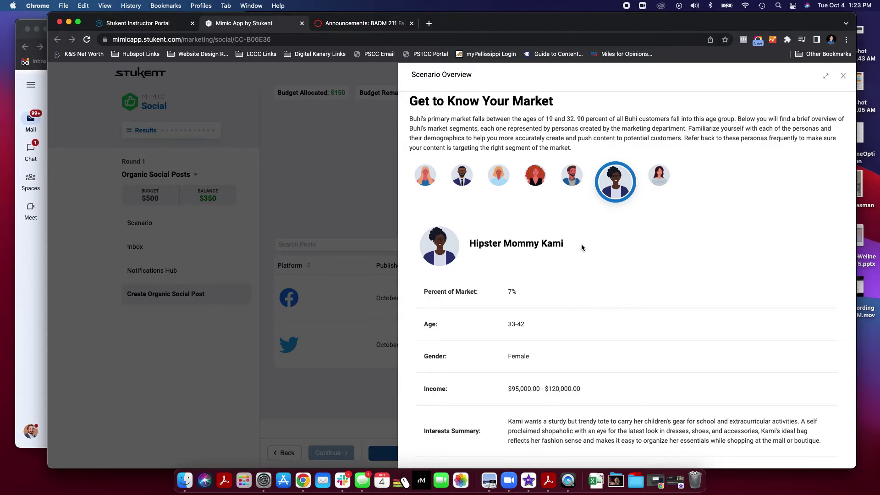
click(844, 78)
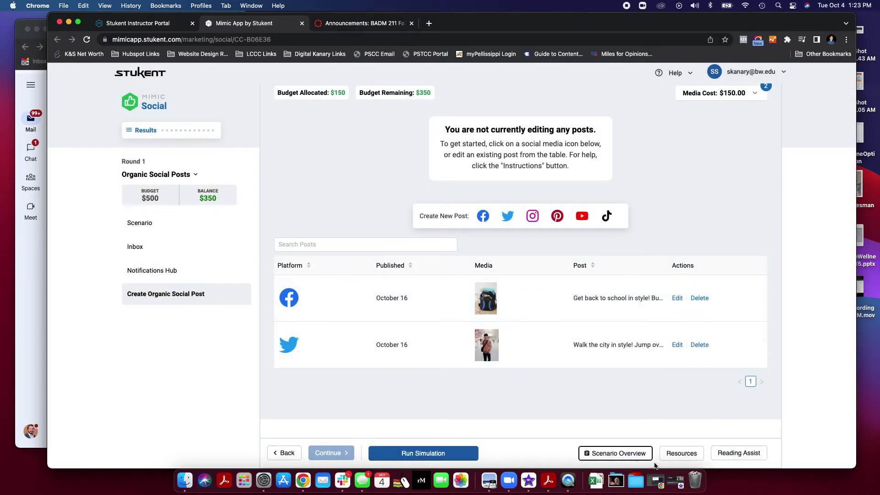
Close the Scenario Overview, note the $350 remaining balance, and launch the Round 1 simulation.
click(627, 454)
scroll(523, 127, up, 3)
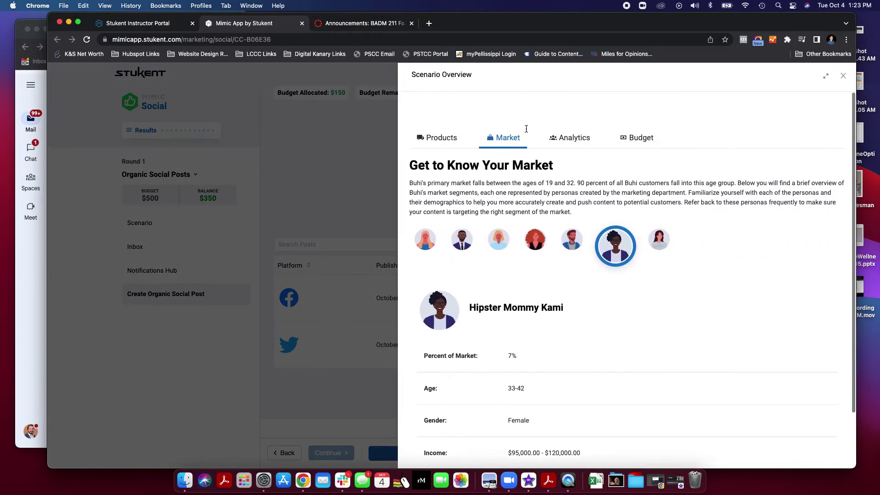
click(845, 79)
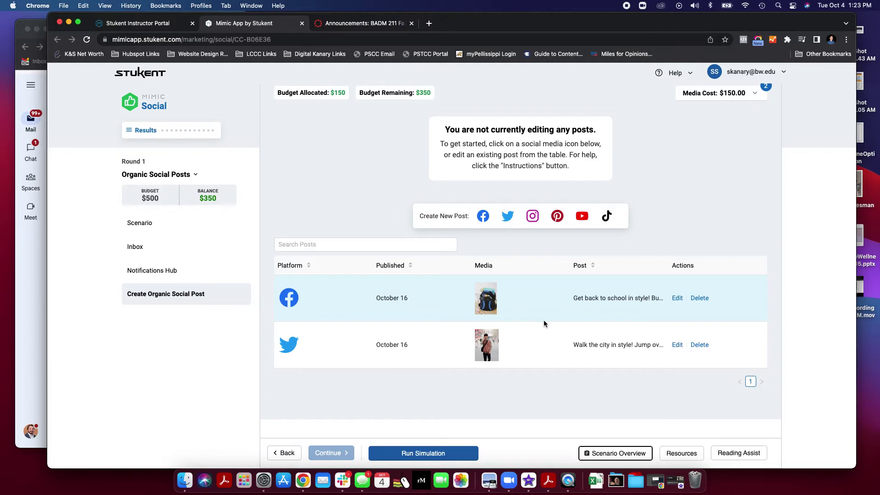
drag(218, 198, 198, 197)
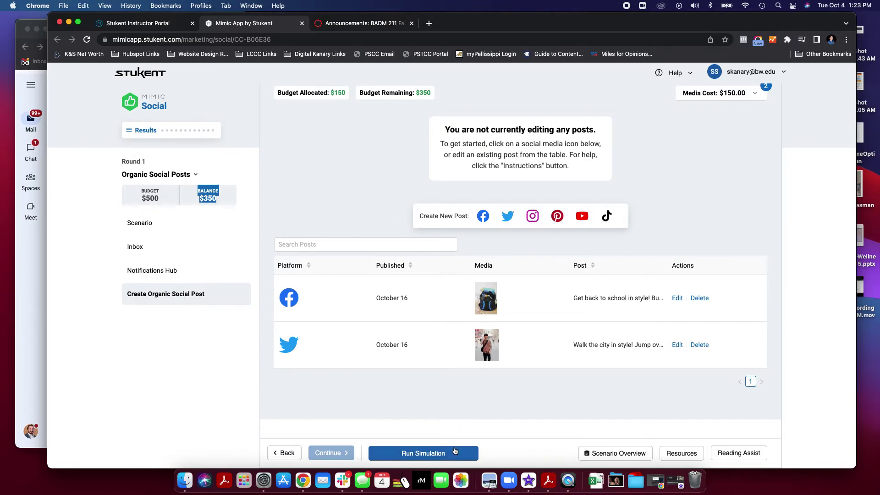
click(454, 451)
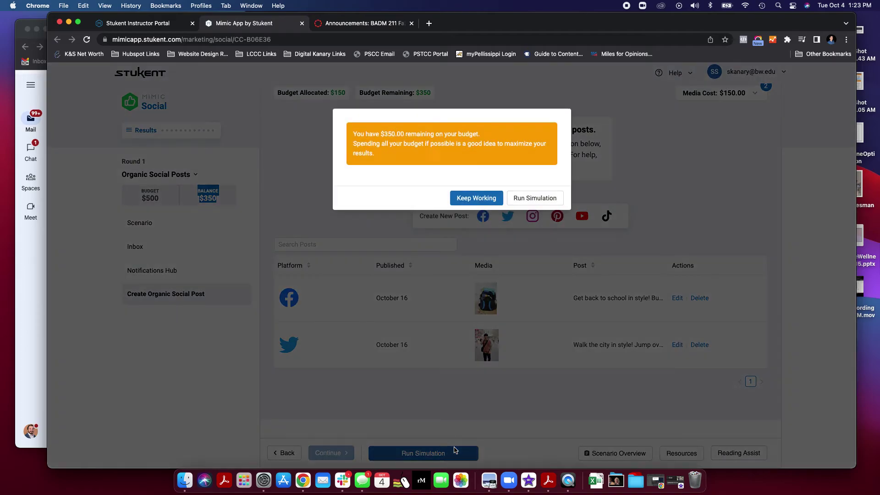
Run the simulation despite unspent budget and review Facebook's 1,336 impressions, 141 reactions and $80 revenue.
click(524, 197)
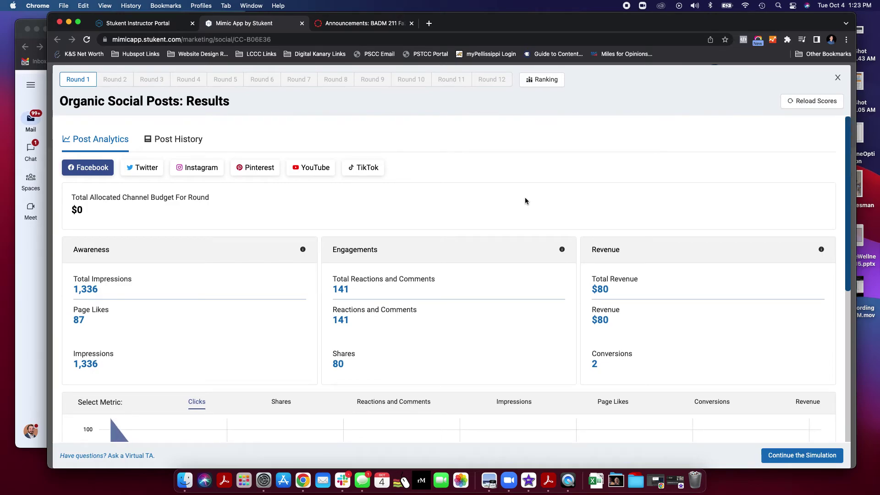
scroll(374, 265, down, 5)
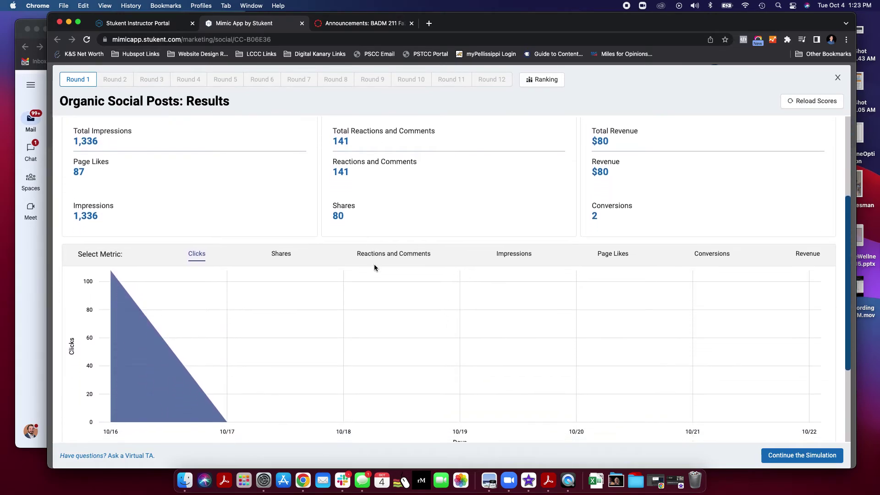
scroll(374, 268, up, 4)
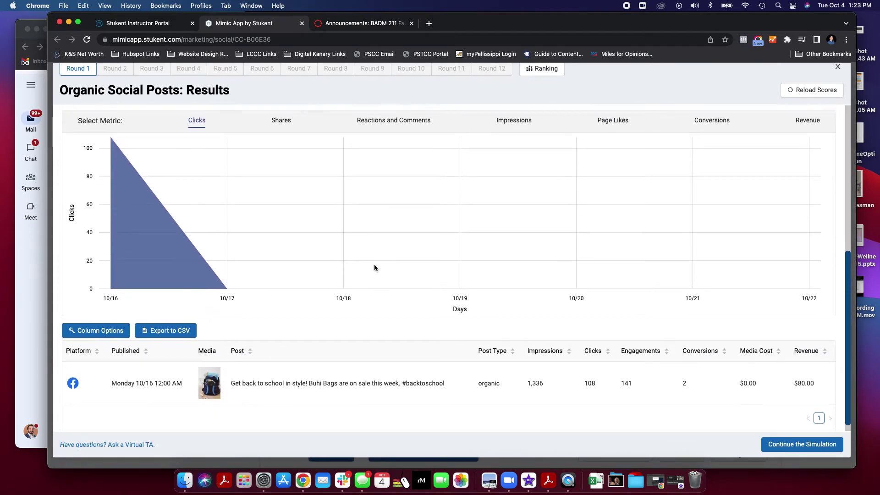
scroll(374, 268, up, 4)
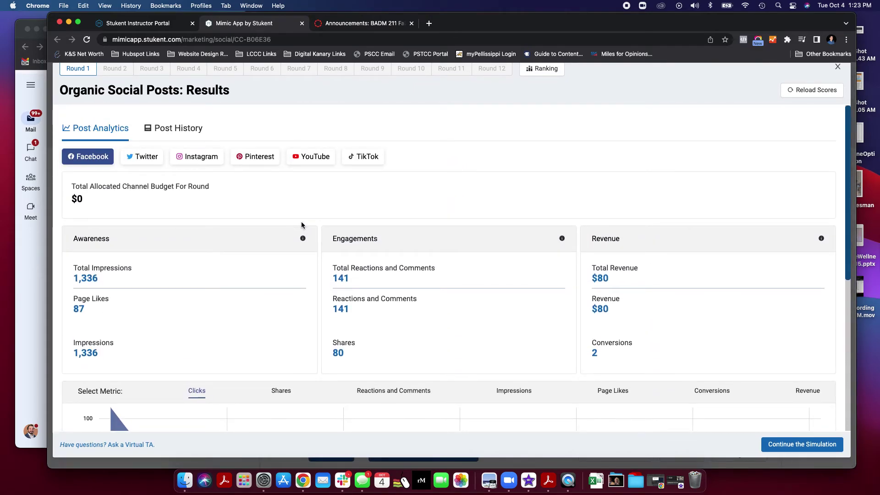
Compare both posts in Post History, noting Facebook's 141 engagements, then continue to Round 2.
click(198, 131)
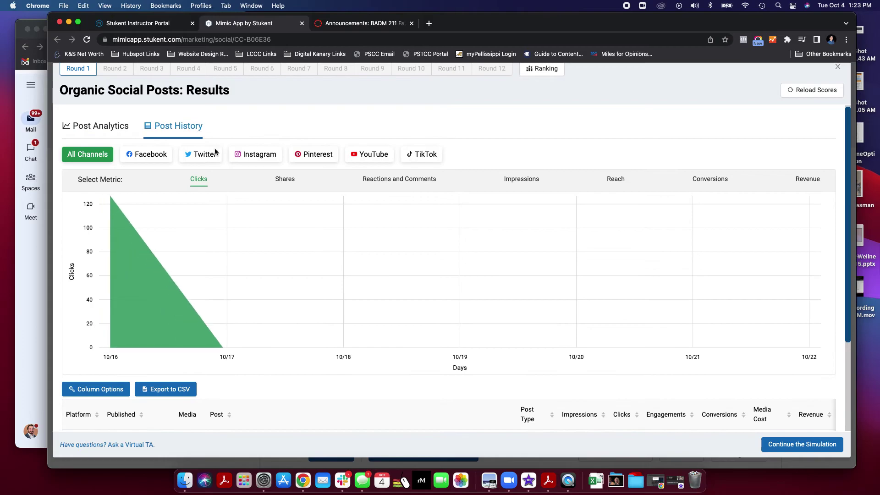
scroll(329, 290, down, 5)
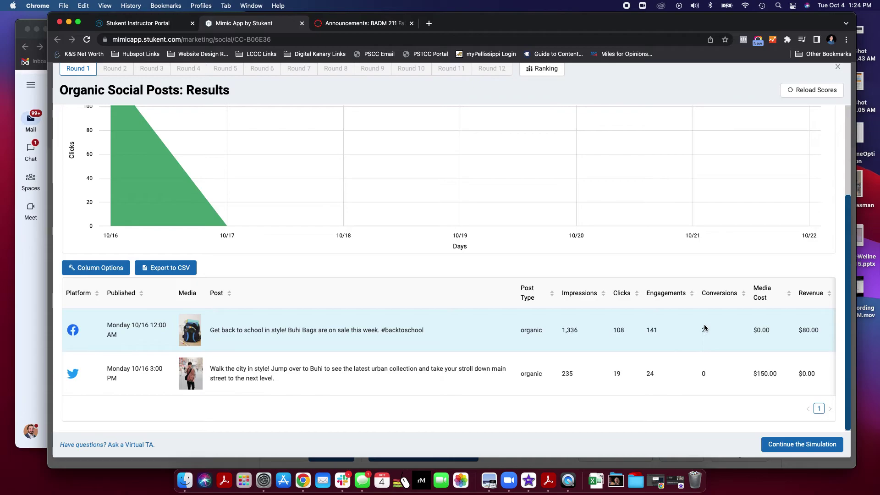
double_click(651, 330)
scroll(793, 330, up, 5)
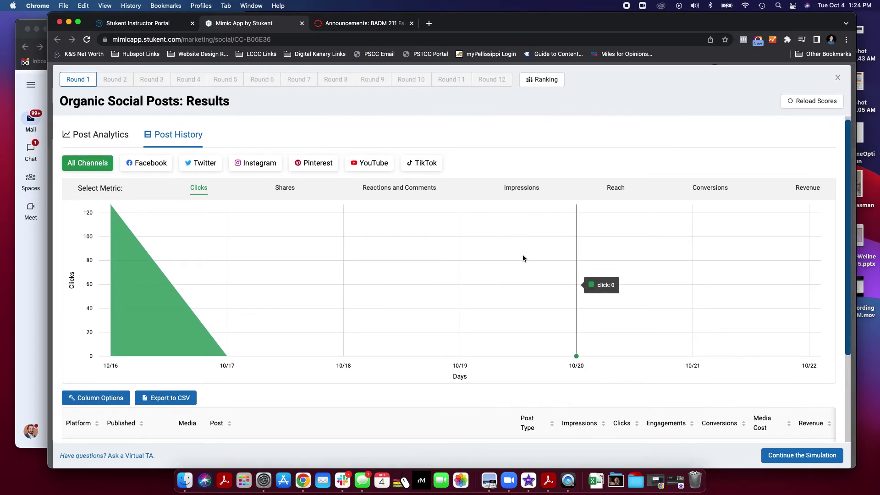
scroll(523, 254, down, 3)
click(810, 456)
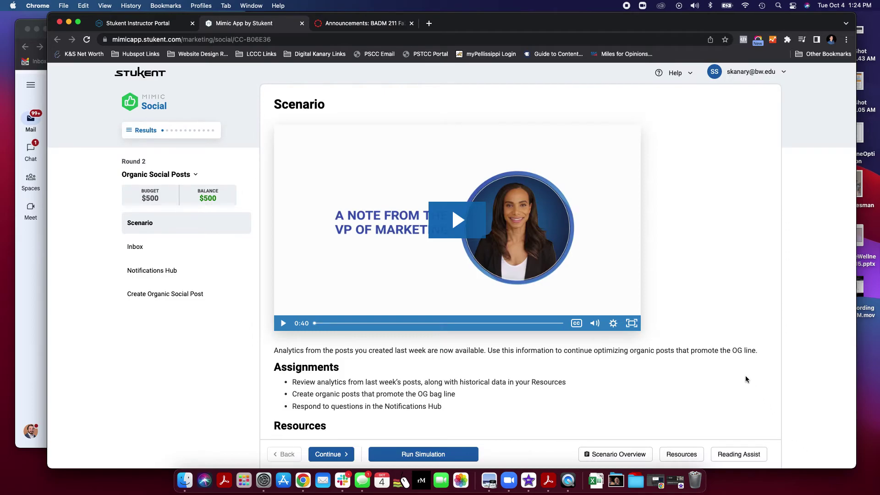
scroll(745, 376, down, 1)
scroll(746, 376, up, 1)
scroll(746, 376, down, 1)
scroll(475, 374, down, 1)
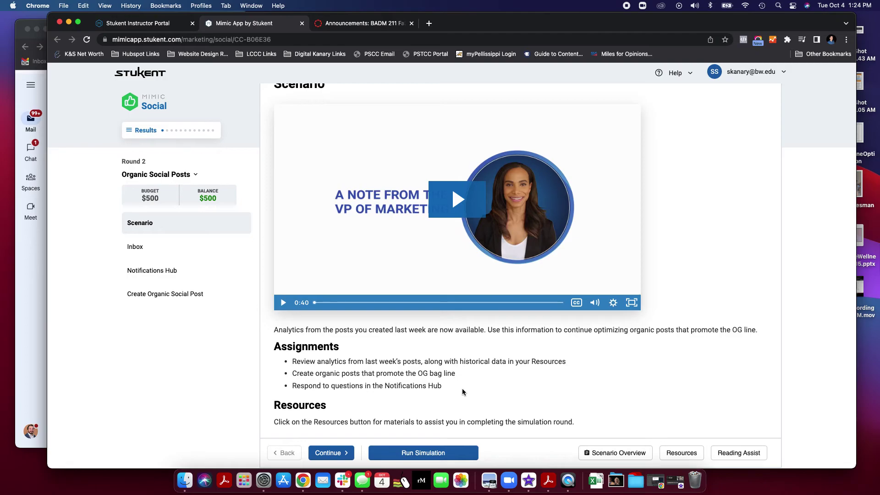
Preview Inbox, Notifications and post creation, then return to the VP of Marketing's Optimizing post content email.
click(339, 453)
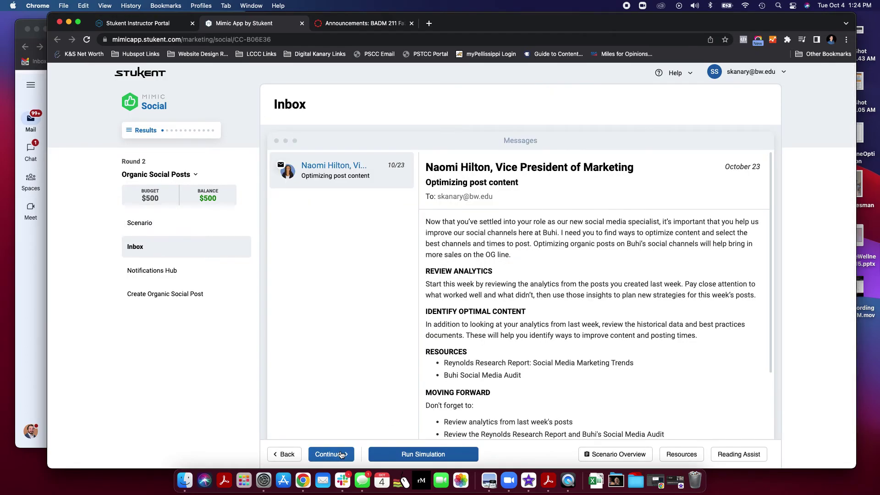
click(342, 454)
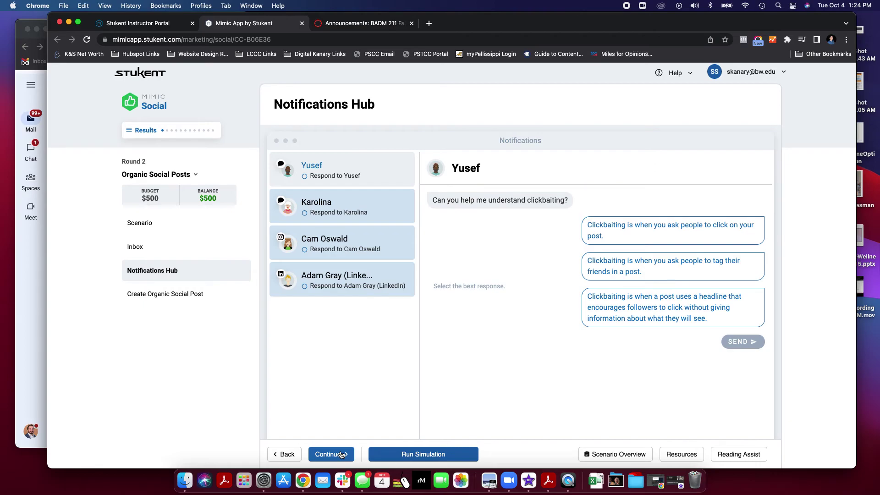
click(342, 454)
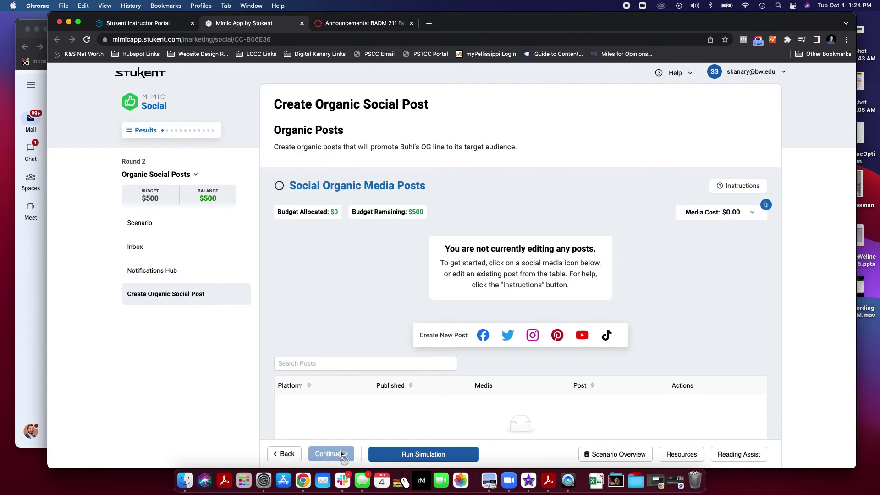
click(286, 455)
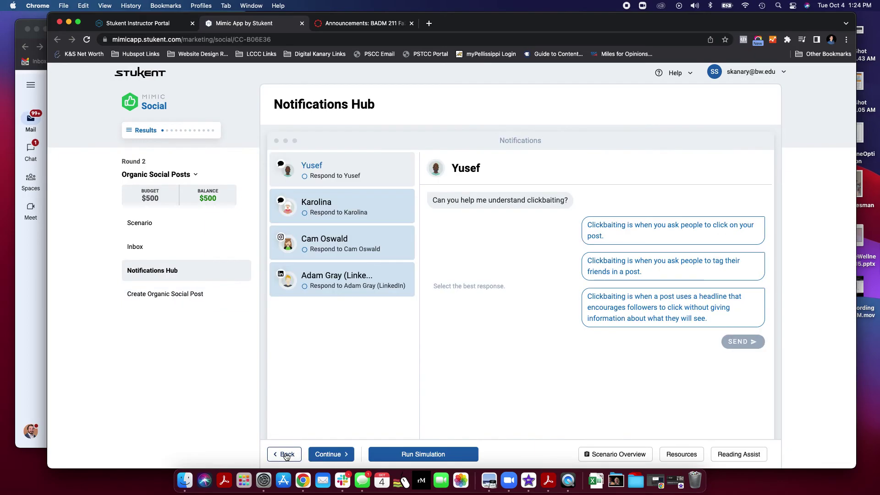
click(286, 455)
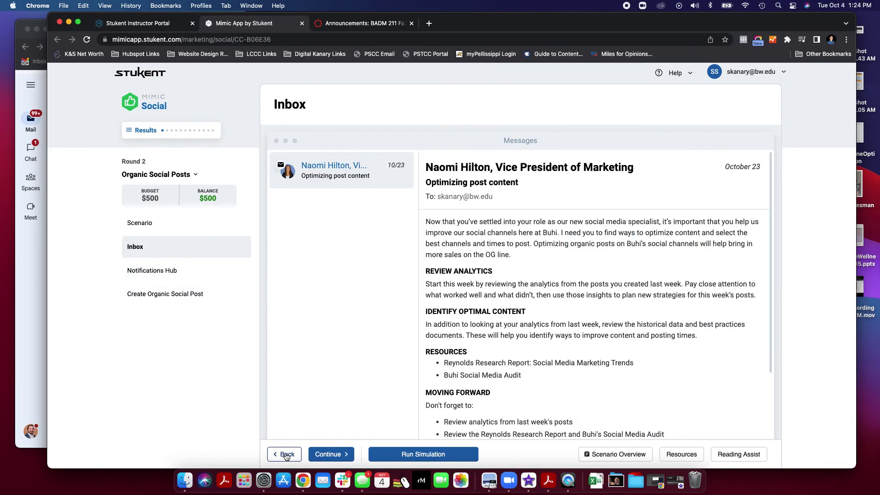
scroll(447, 341, down, 3)
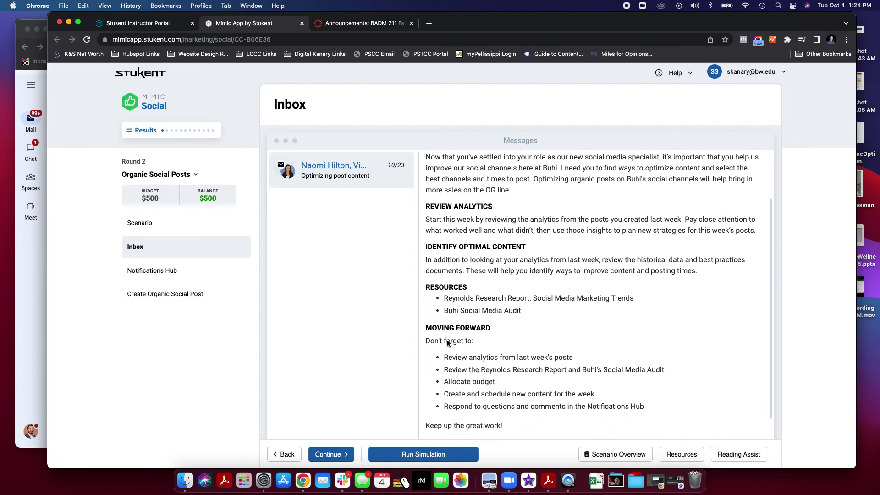
Return to the Round 2 scenario, then advance past the inbox and notifications to Create Organic Social Post with $500 unallocated.
click(287, 454)
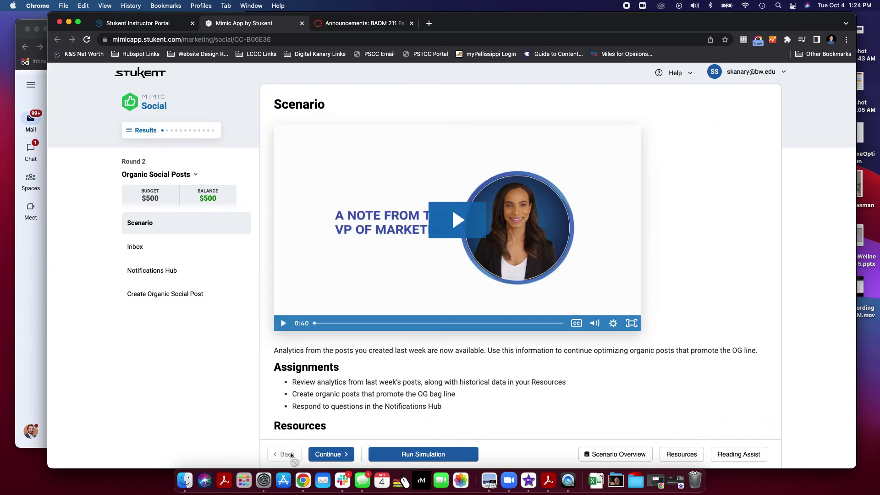
scroll(305, 386, down, 1)
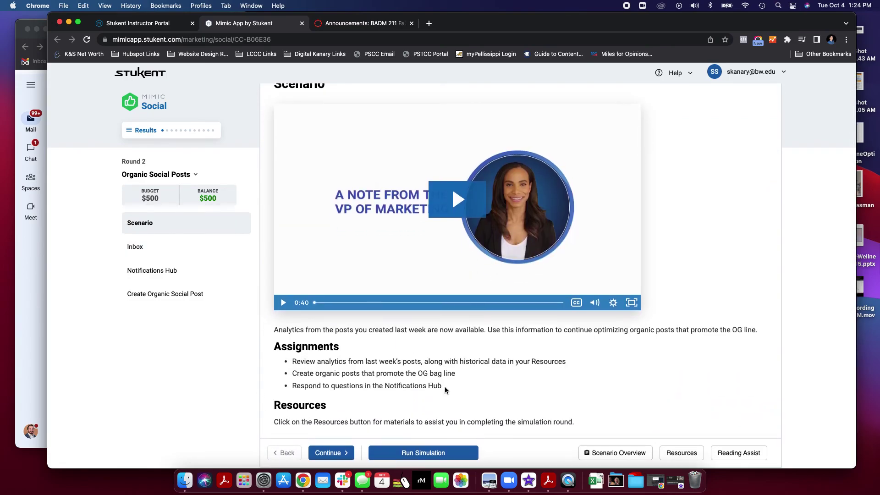
drag(443, 387, 285, 363)
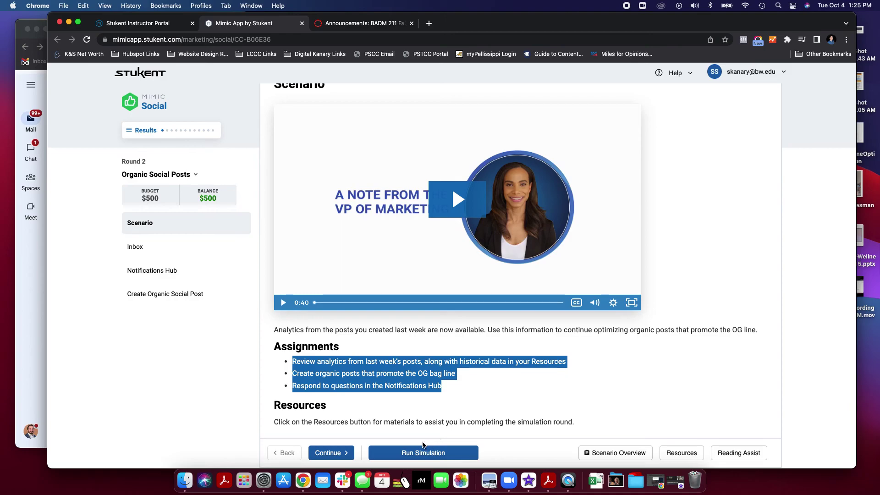
click(347, 454)
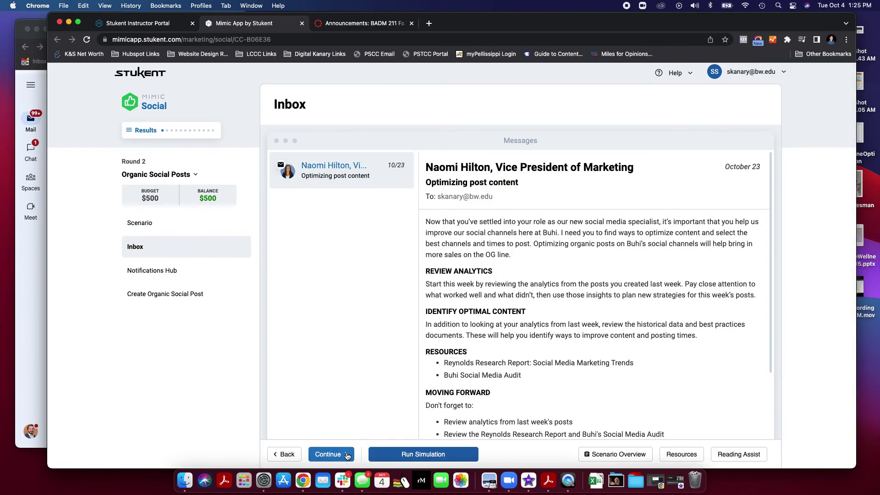
click(347, 454)
click(347, 454)
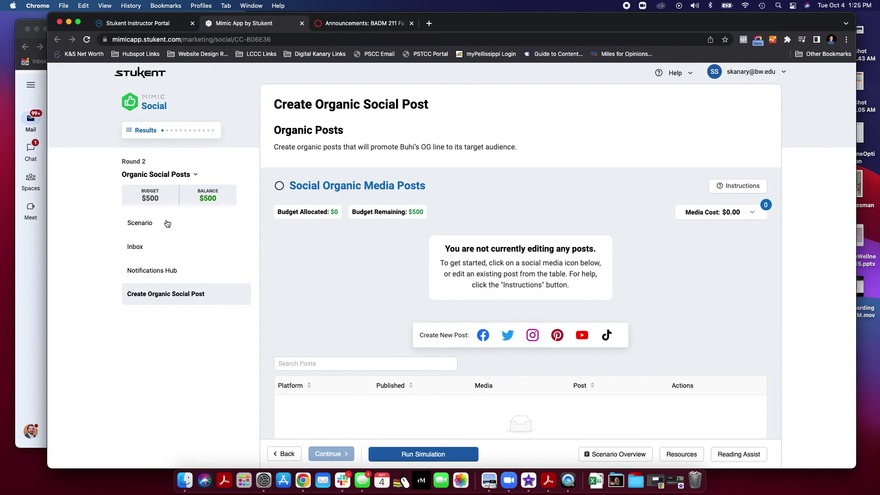
Reopen Round 1 Organic Social Posts results and review Facebook's 1,336 impressions and $80 revenue.
click(161, 130)
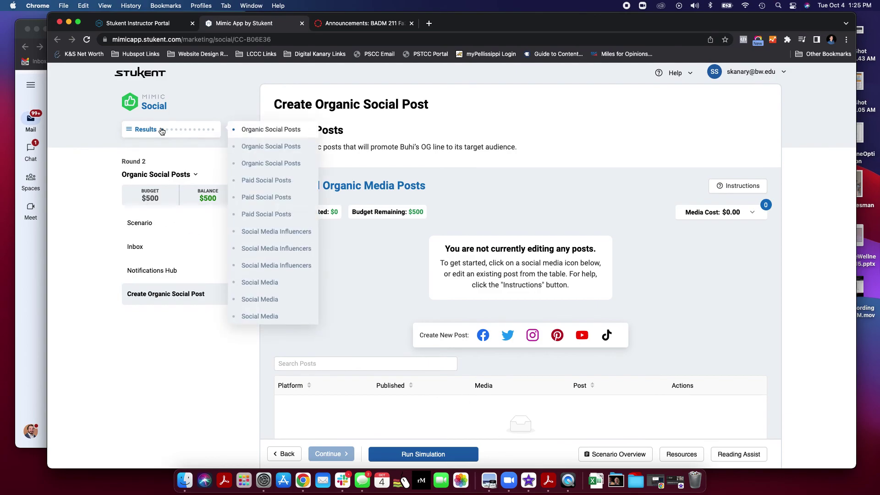
click(276, 132)
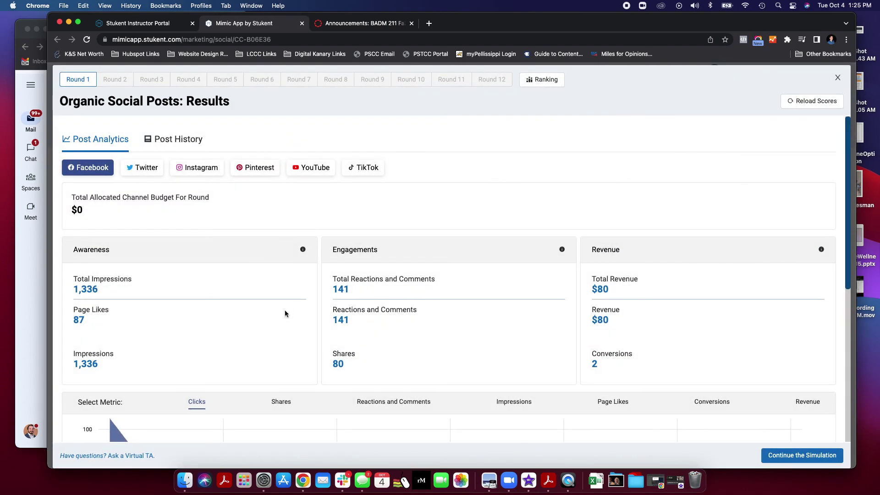
scroll(285, 310, down, 3)
scroll(285, 310, down, 5)
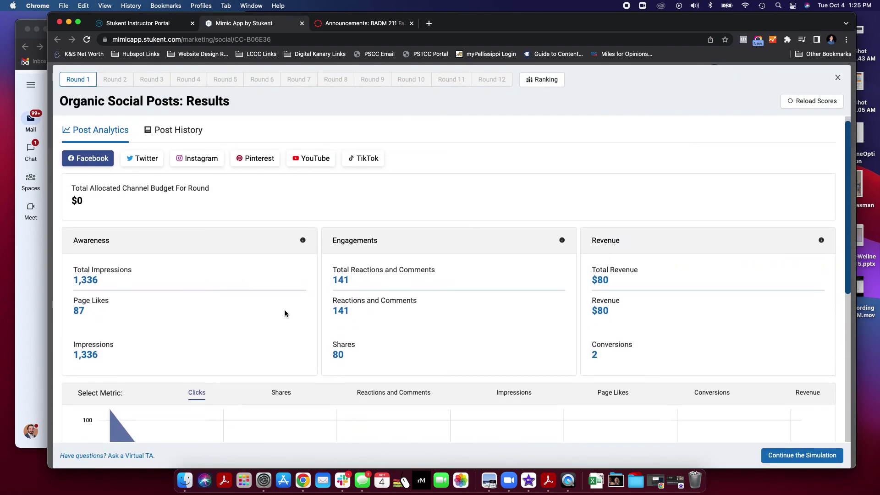
scroll(285, 310, up, 5)
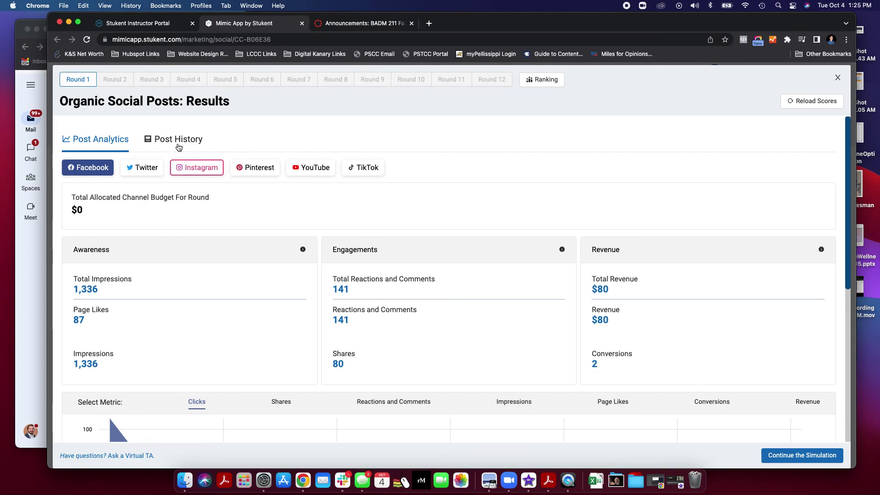